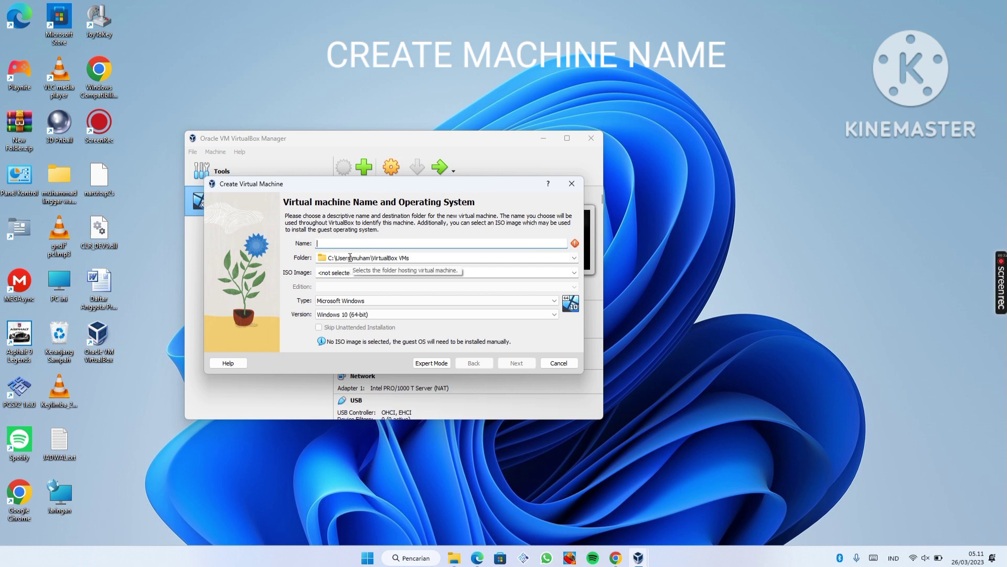
# - Name the new virtual machine WINDOWS 7
pyautogui.write('WI')
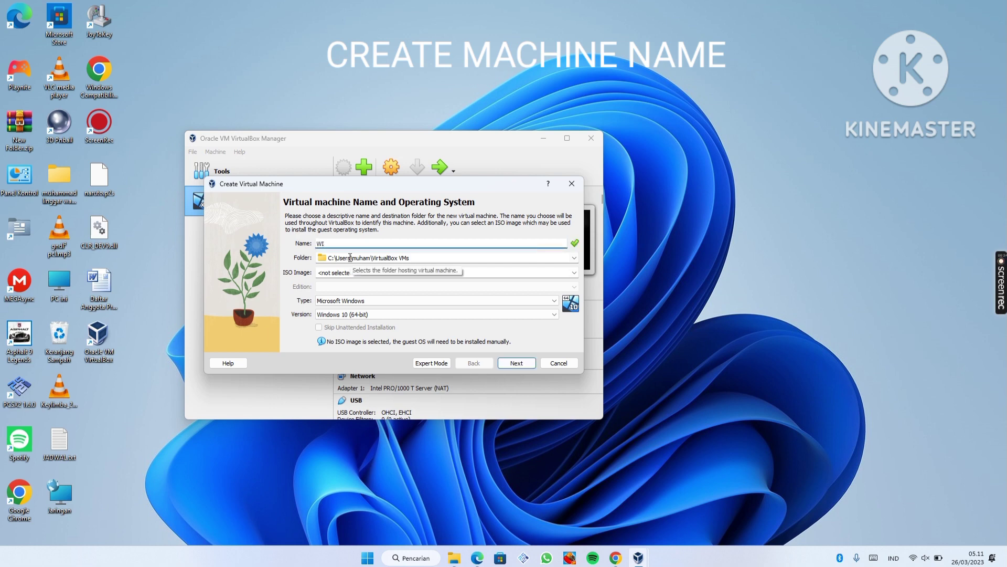
pyautogui.write('NDOWS ')
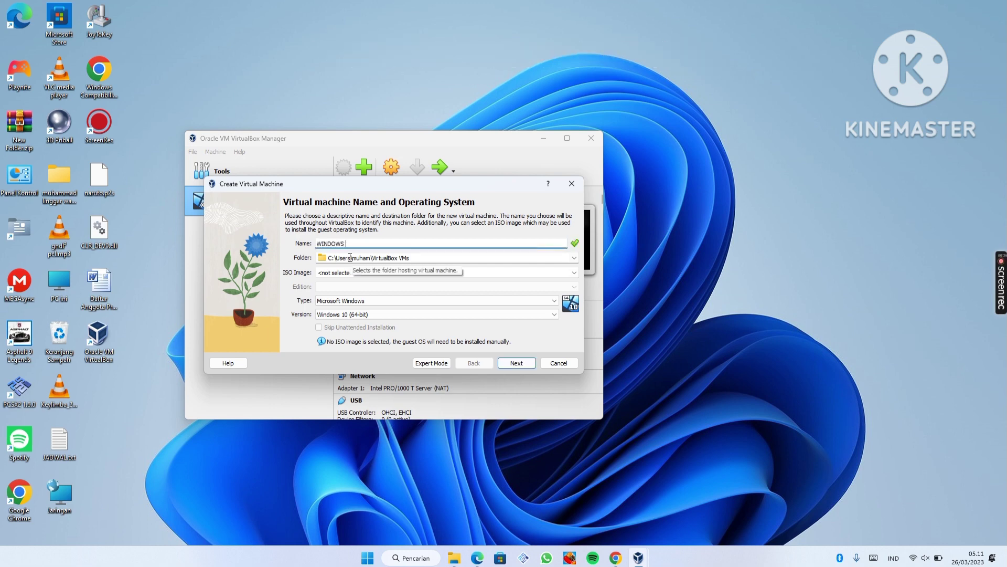
pyautogui.write('7')
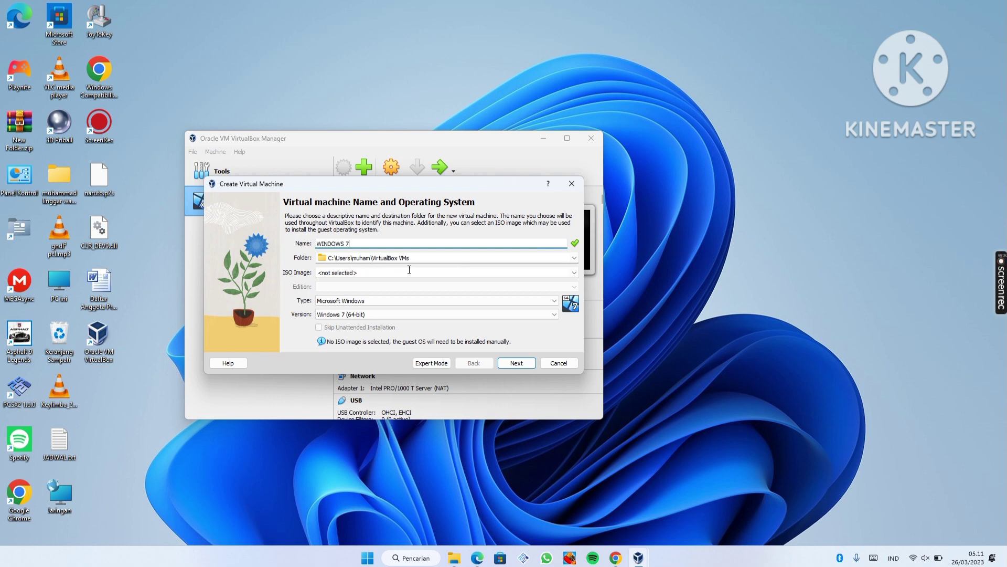
# - Choose en_windows_7_ultimate_x64_dvd.iso from the ISO folder in OneDrive's Dokumen folder as the machine's ISO image
pyautogui.click(574, 272)
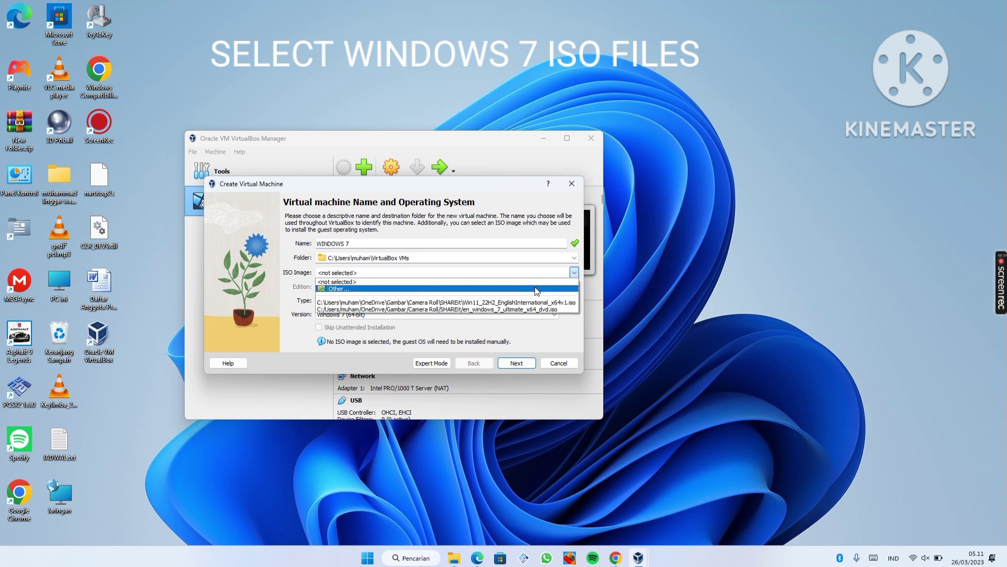
pyautogui.click(534, 287)
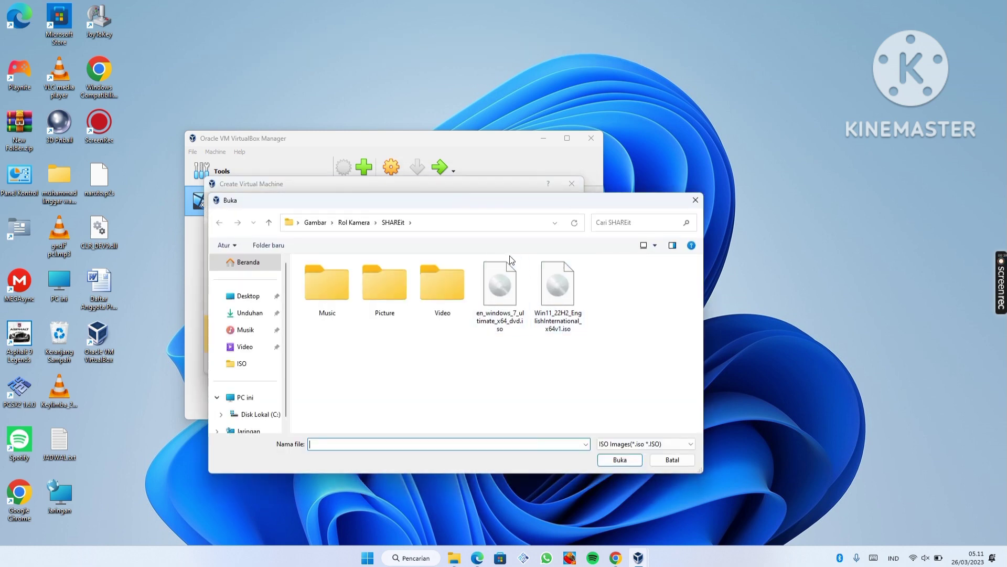
pyautogui.click(473, 224)
pyautogui.write('C:\\Users\\muham\\OneDrive\\Dokumen\\ISO')
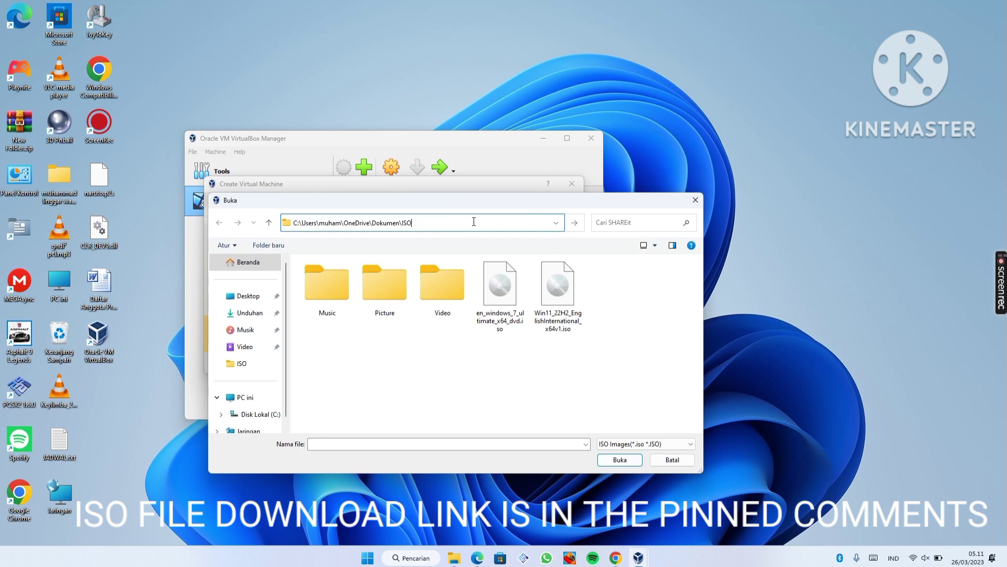
pyautogui.press('Return')
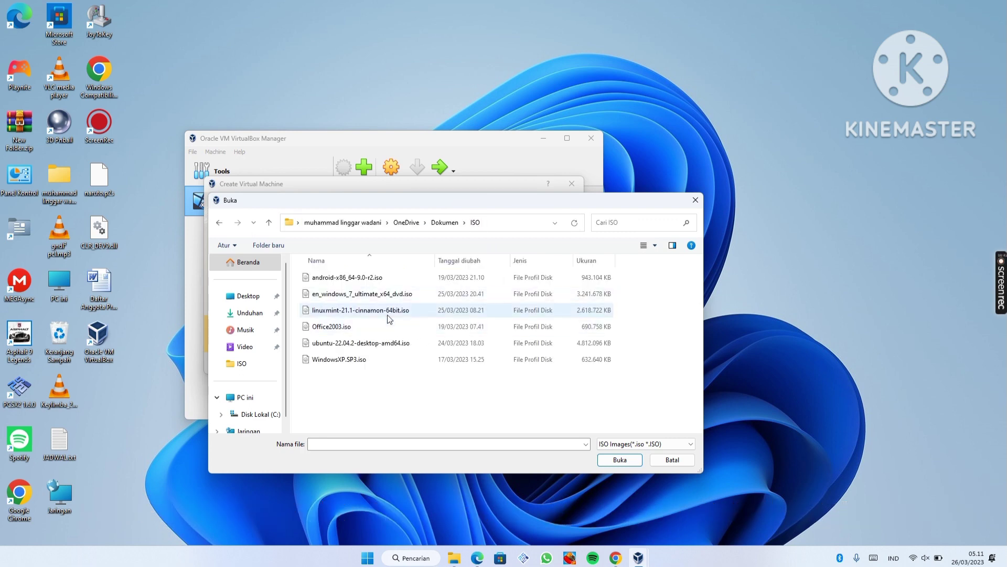
pyautogui.click(381, 294)
pyautogui.doubleClick(381, 293)
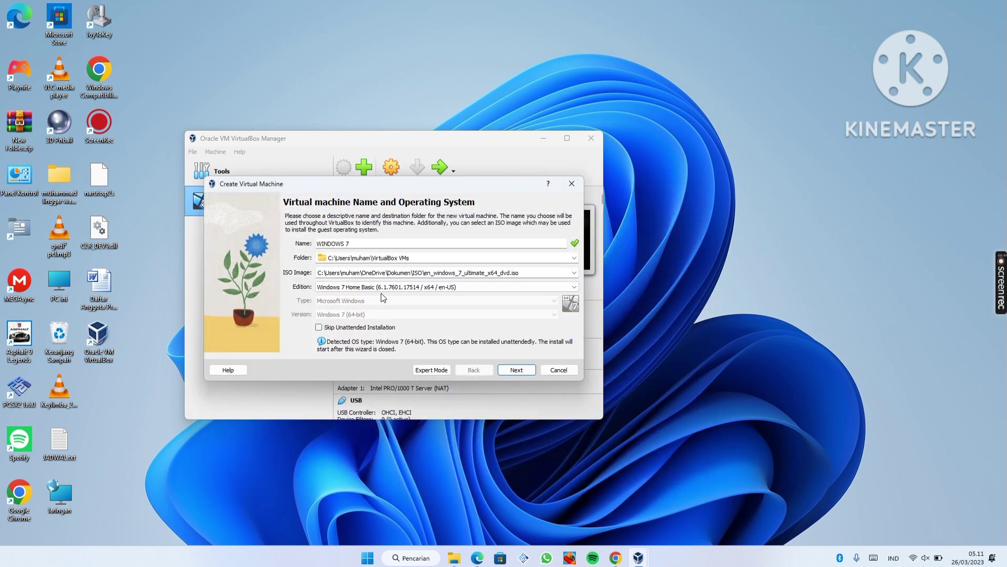
# - Select the Windows 7 Ultimate edition, enable Skip Unattended Installation and continue to the hardware settings
pyautogui.click(415, 289)
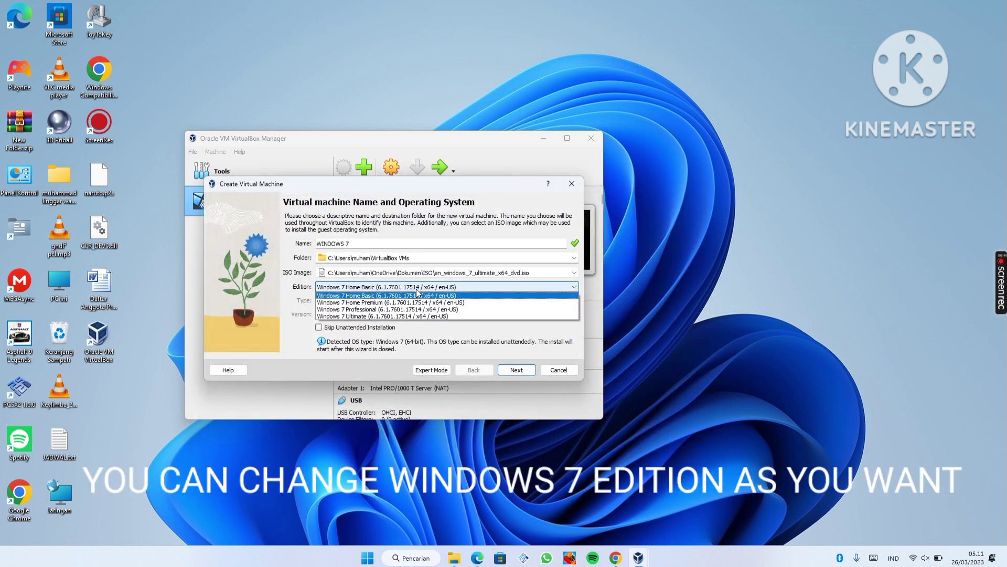
pyautogui.click(390, 314)
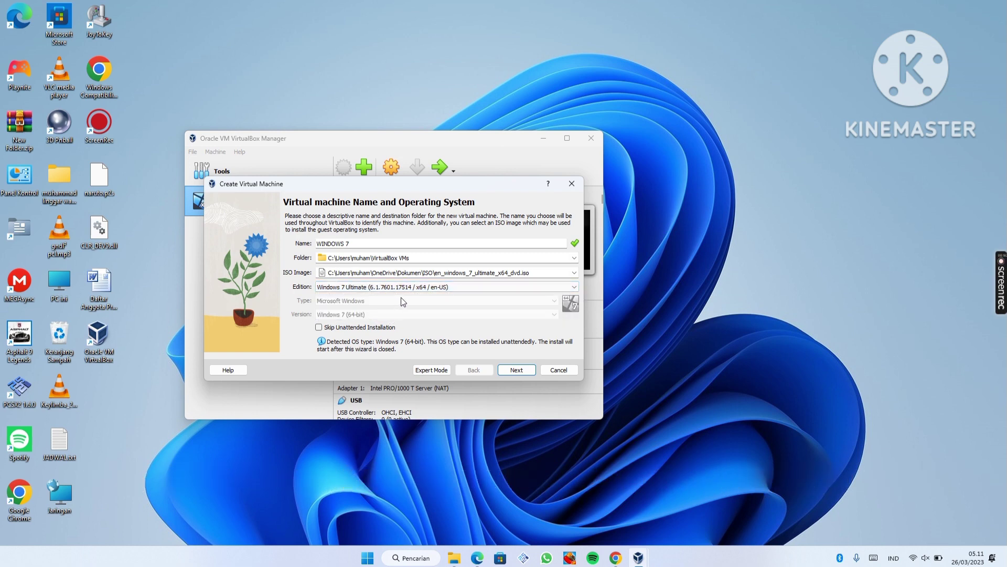
pyautogui.click(383, 328)
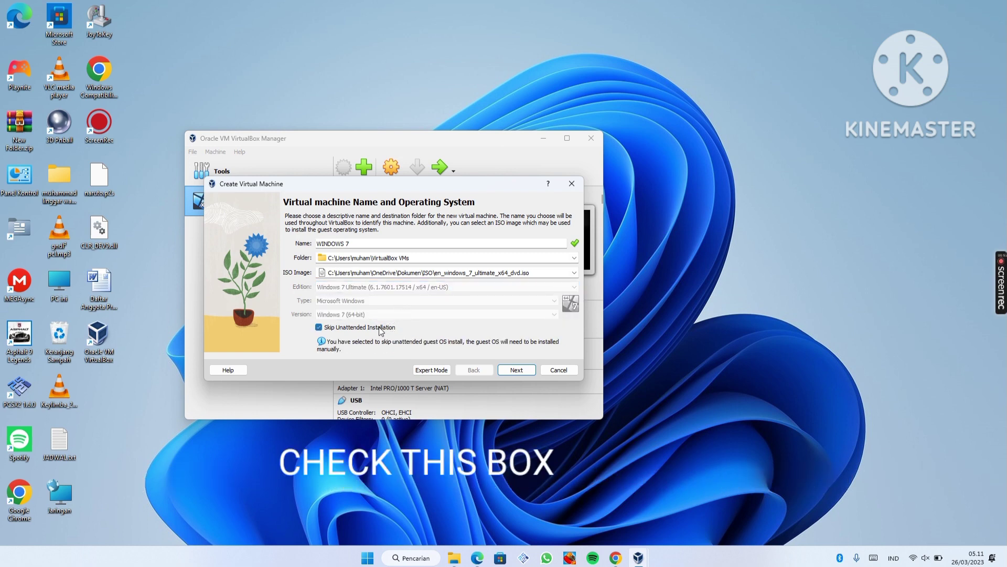
pyautogui.click(511, 370)
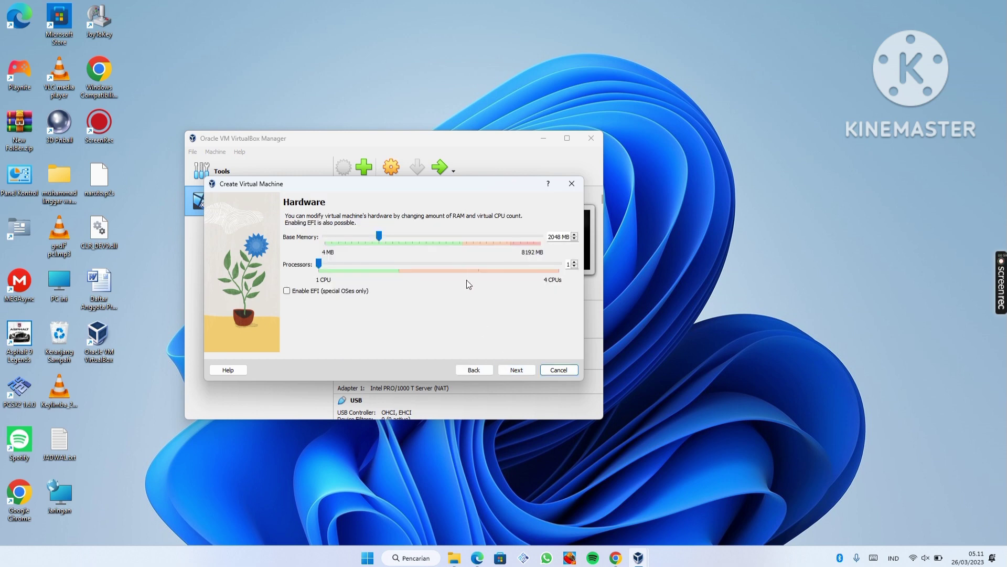
# - Create the virtual machine with 2048 MB of base memory, 1 processor and a new 32 GB virtual hard disk
pyautogui.click(519, 371)
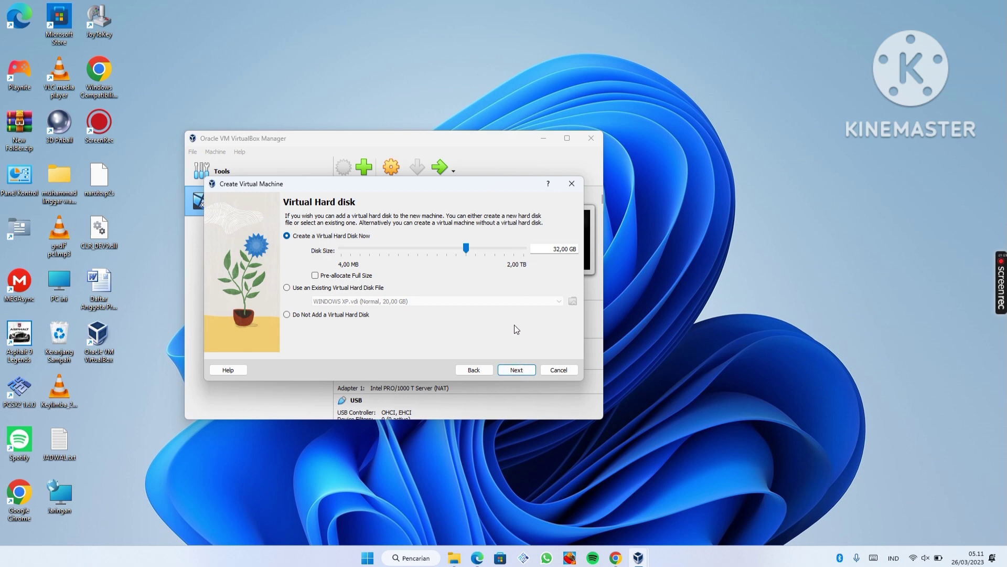
pyautogui.click(518, 370)
pyautogui.click(517, 369)
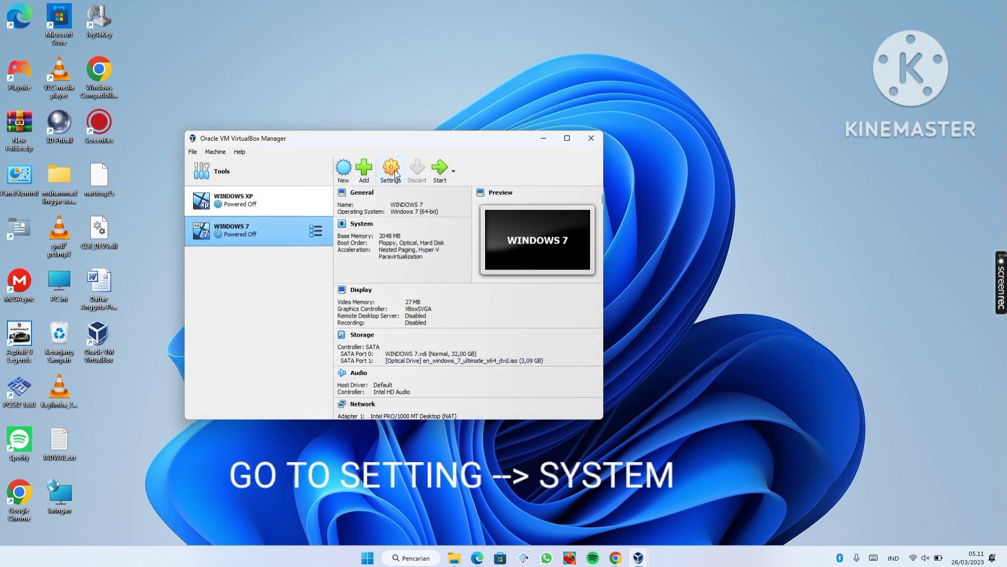
# - In the WINDOWS 7 machine's system settings, disable Floppy and move it below Hard Disk in the boot order
pyautogui.click(395, 173)
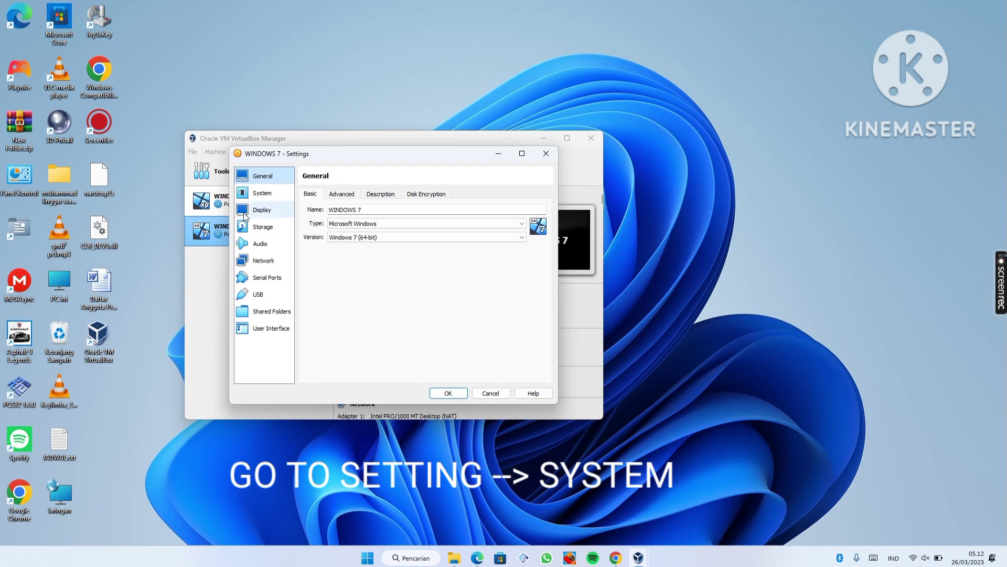
pyautogui.click(250, 193)
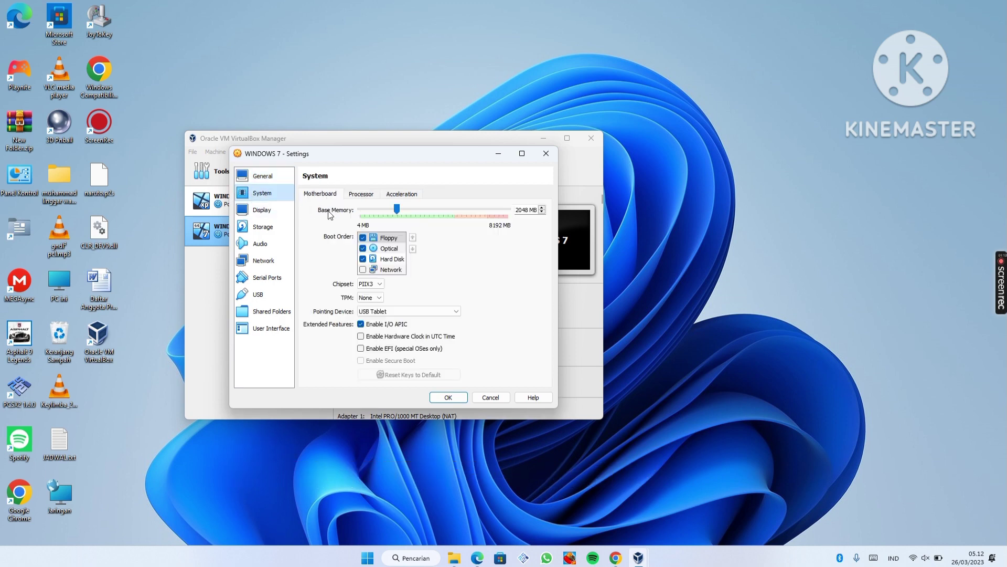
pyautogui.click(362, 238)
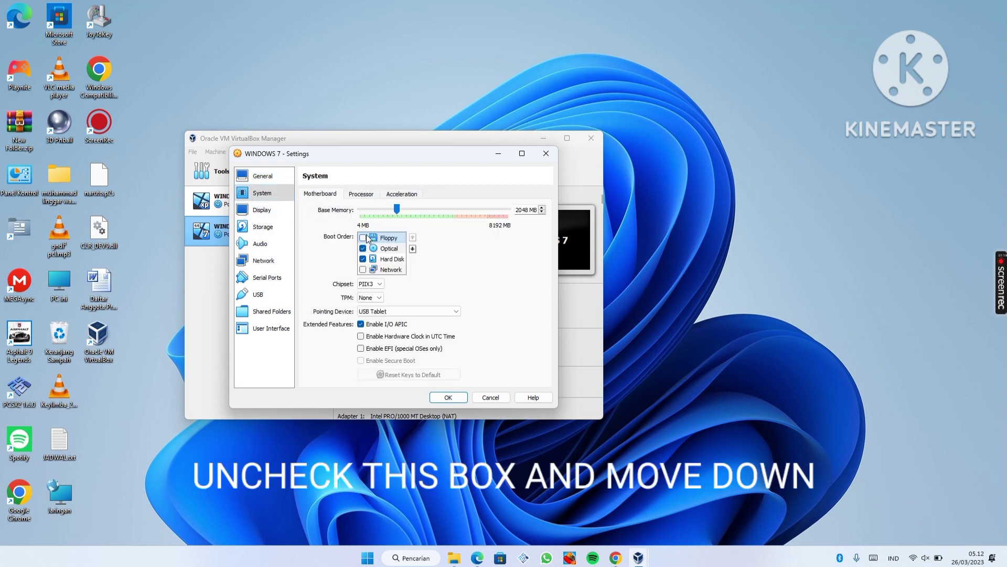
pyautogui.click(413, 249)
pyautogui.click(414, 249)
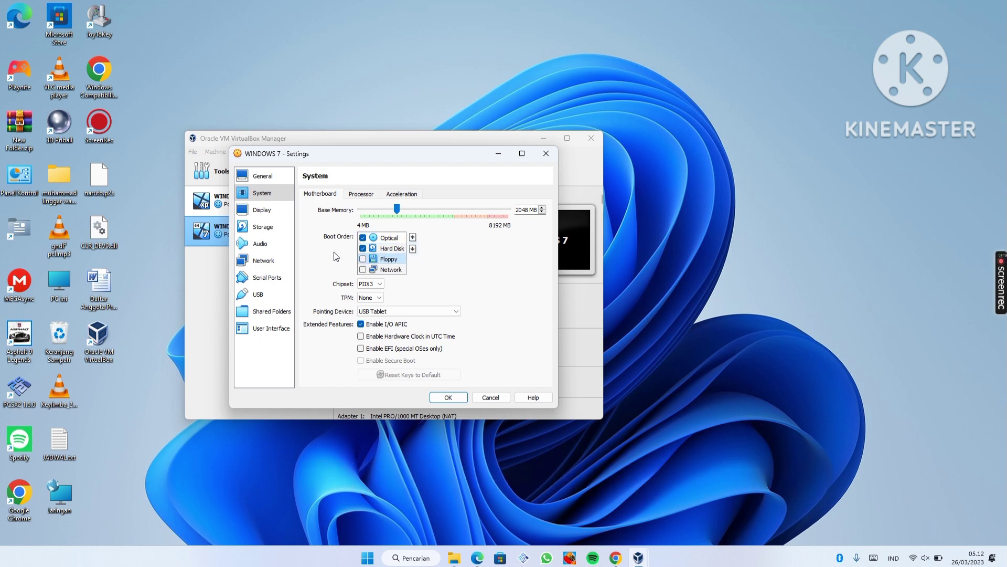
# - Set the machine's video memory to 128 MB in the display settings and save the settings
pyautogui.click(281, 215)
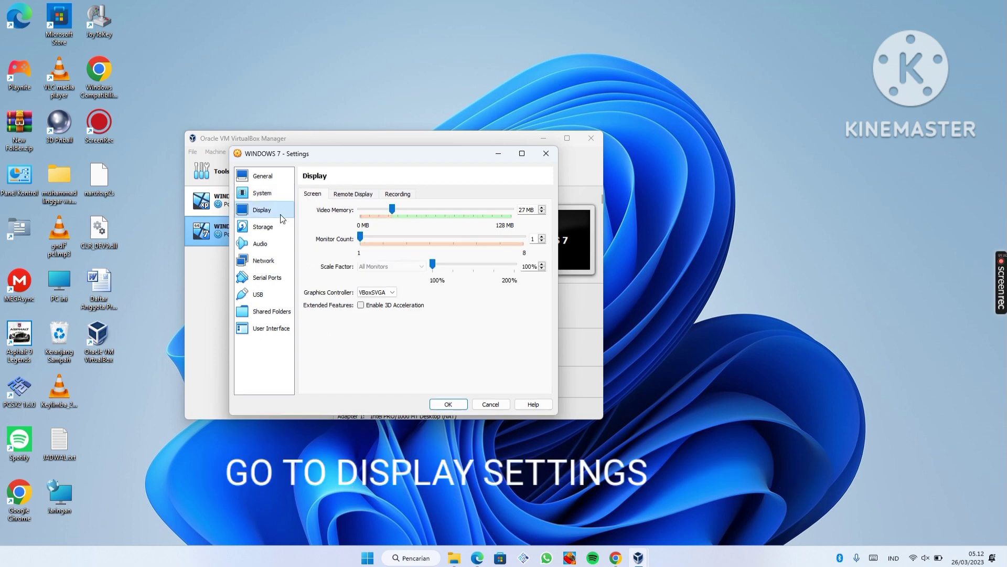
pyautogui.moveTo(391, 210); pyautogui.dragTo(533, 221)
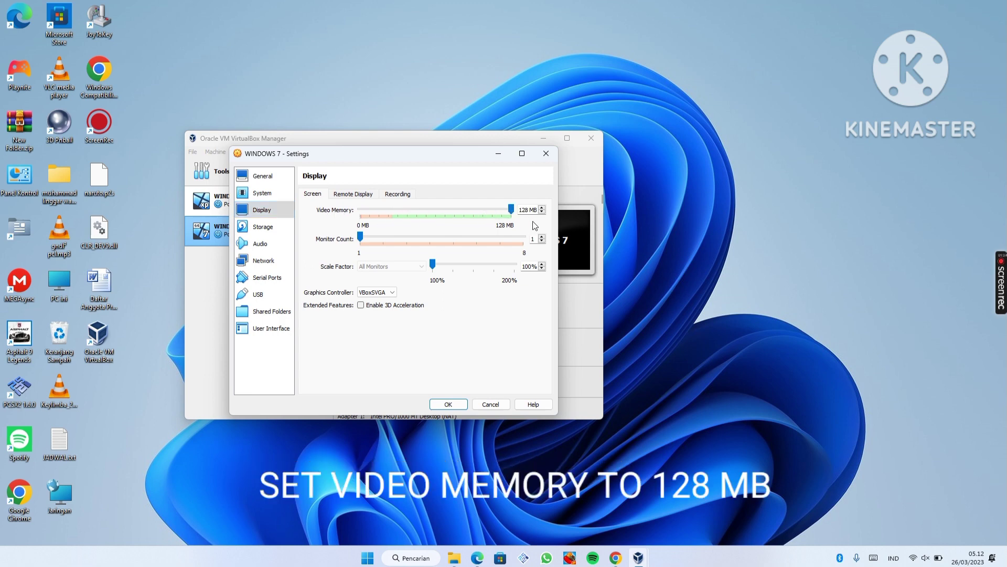
pyautogui.click(447, 404)
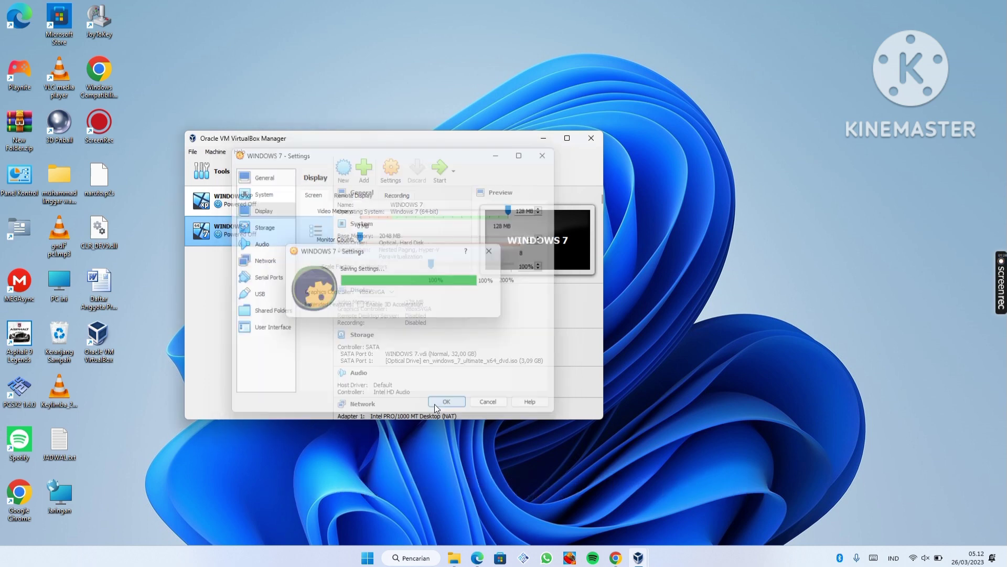
# - Start the WINDOWS 7 virtual machine and switch it to full-screen mode
pyautogui.click(439, 167)
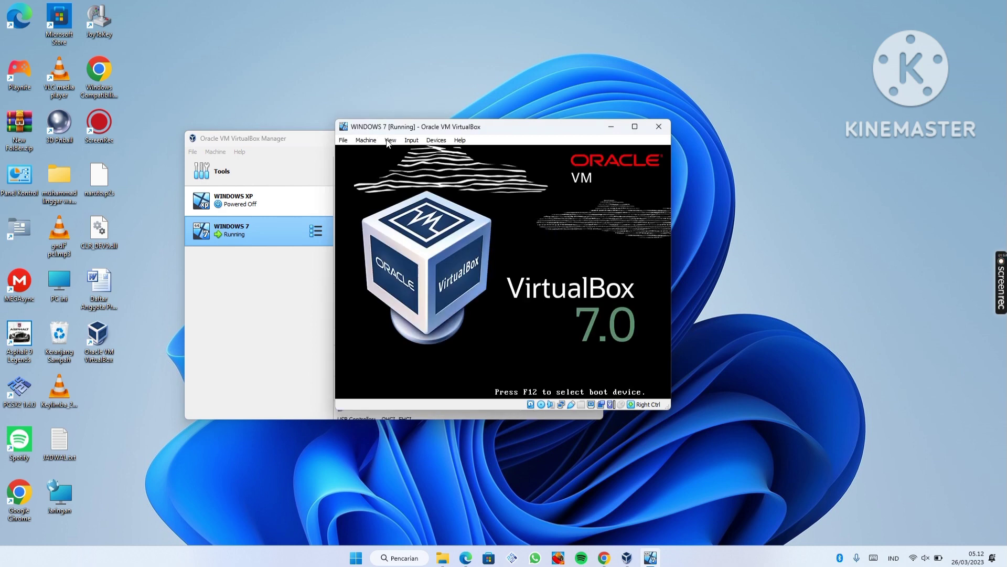
pyautogui.click(389, 140)
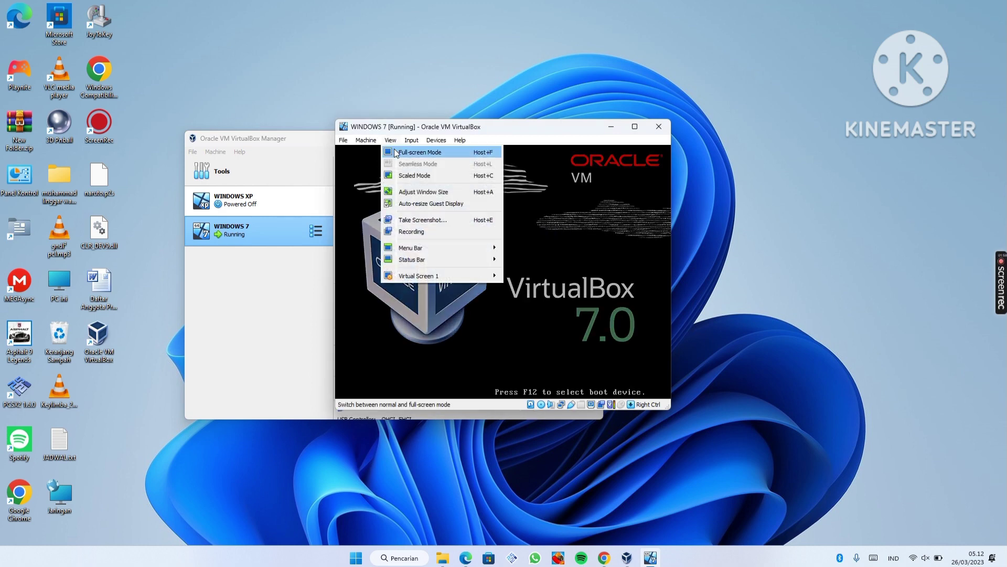
pyautogui.click(394, 151)
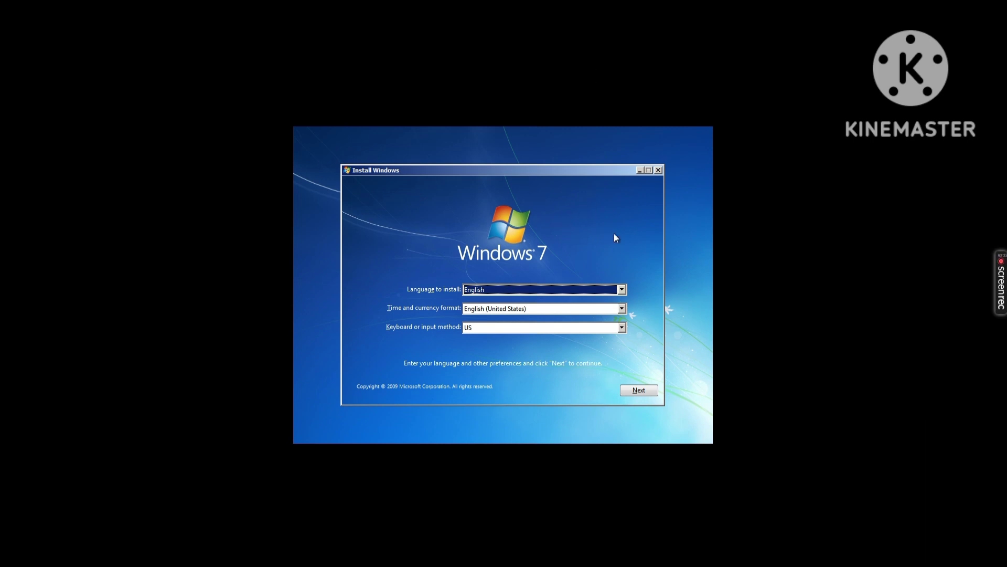
# - Start the Windows 7 installation with the default English language and US keyboard, and accept the license terms
pyautogui.click(649, 388)
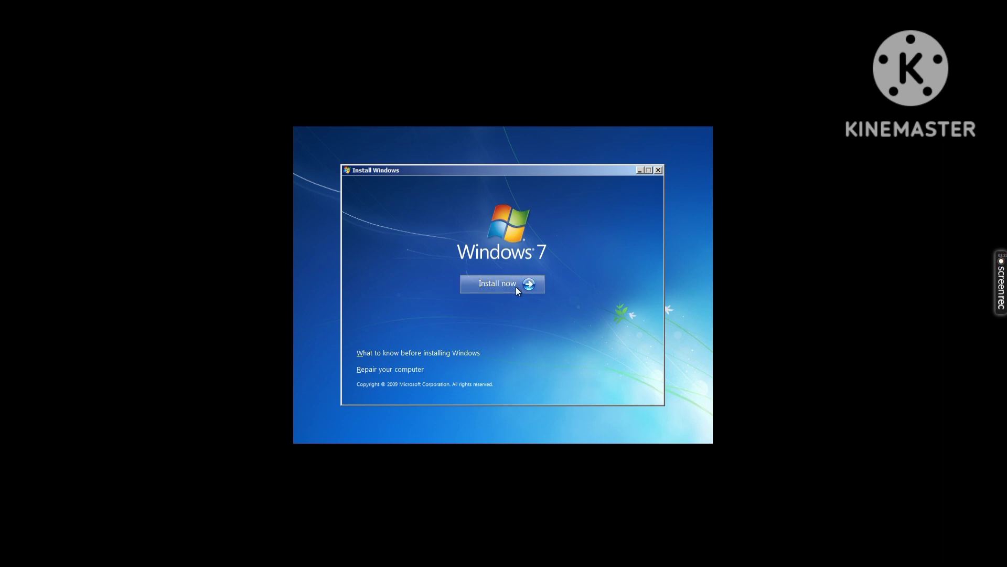
pyautogui.click(515, 286)
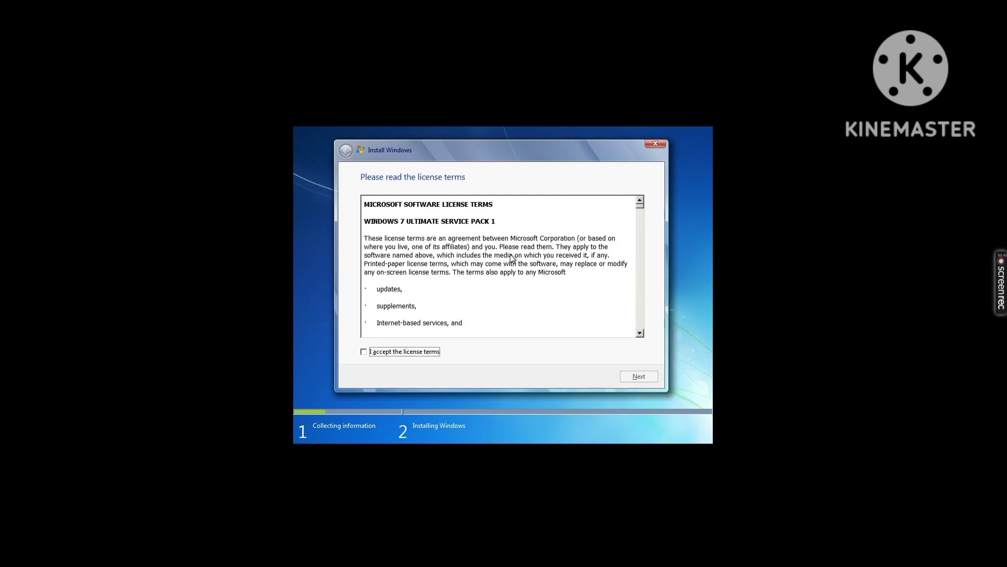
pyautogui.click(364, 352)
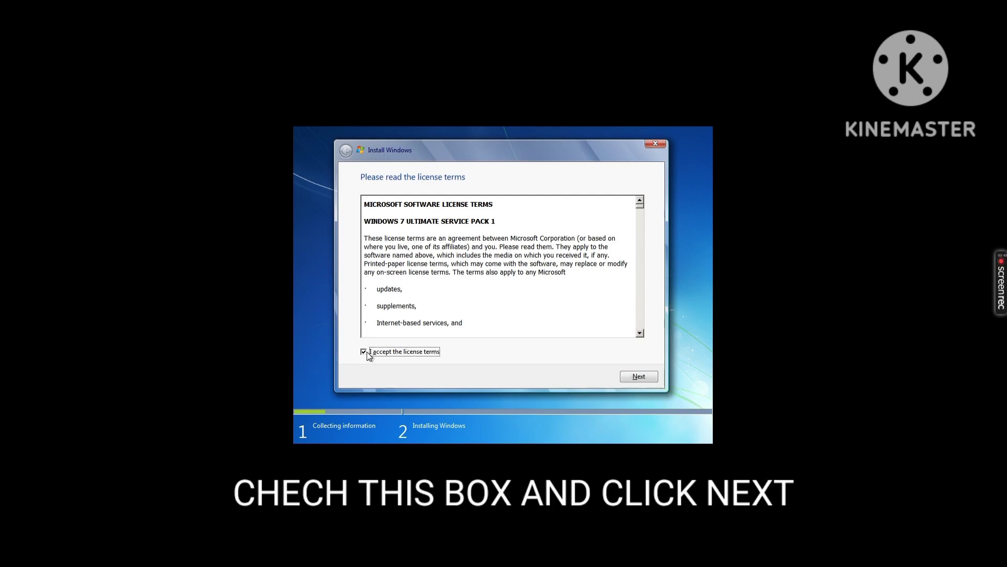
pyautogui.click(629, 375)
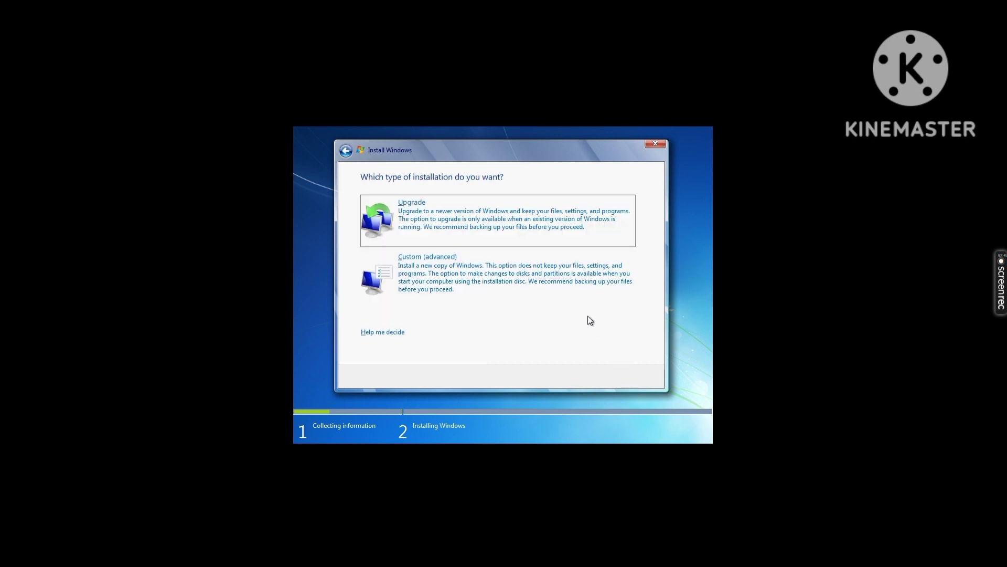
# - Choose the Custom (advanced) installation and install Windows on Disk 0 Unallocated Space
pyautogui.click(572, 271)
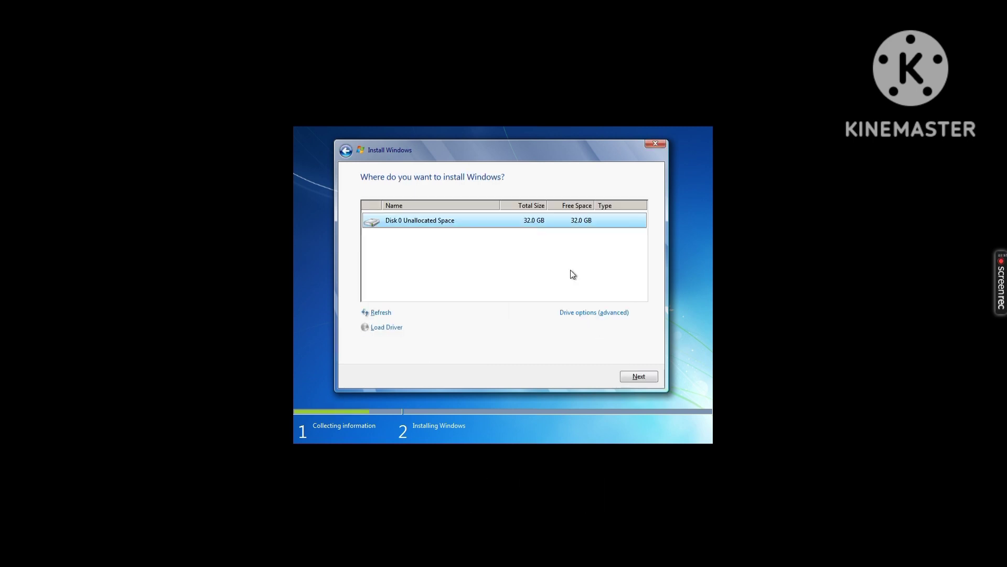
pyautogui.click(629, 376)
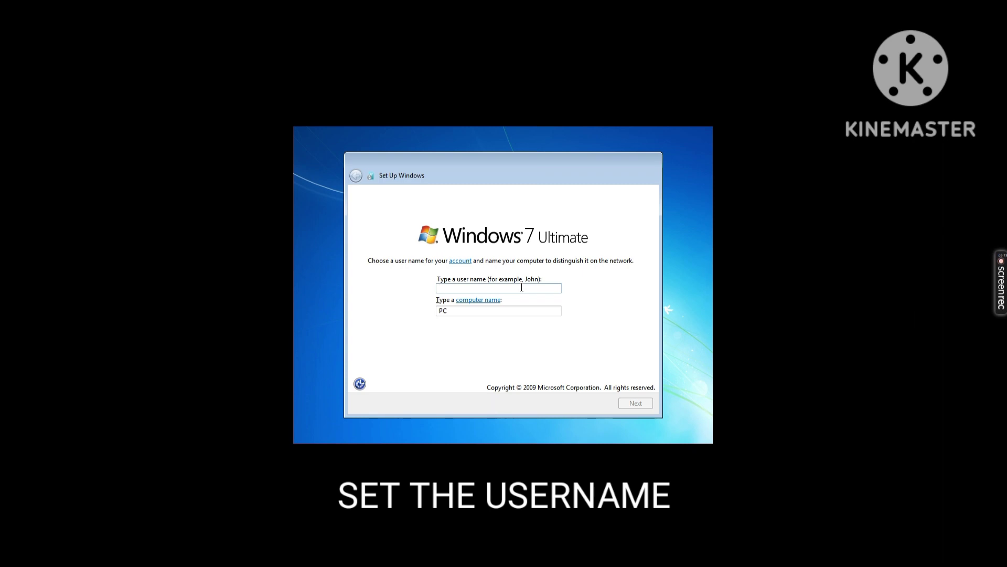
# - Set the Windows account's user name to "tutor channel" and continue with the suggested computer name
pyautogui.write('t')
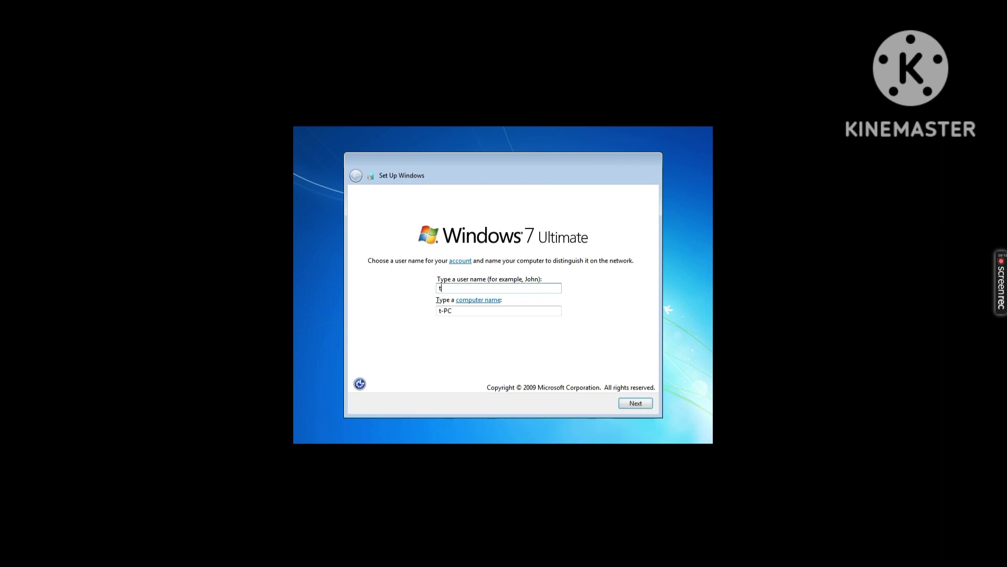
pyautogui.write('utor channel')
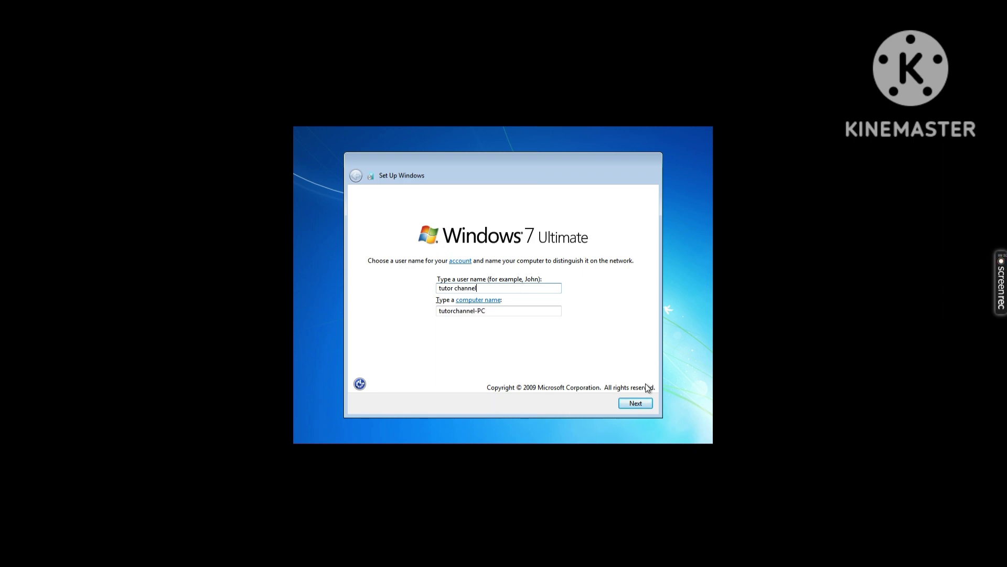
pyautogui.click(635, 403)
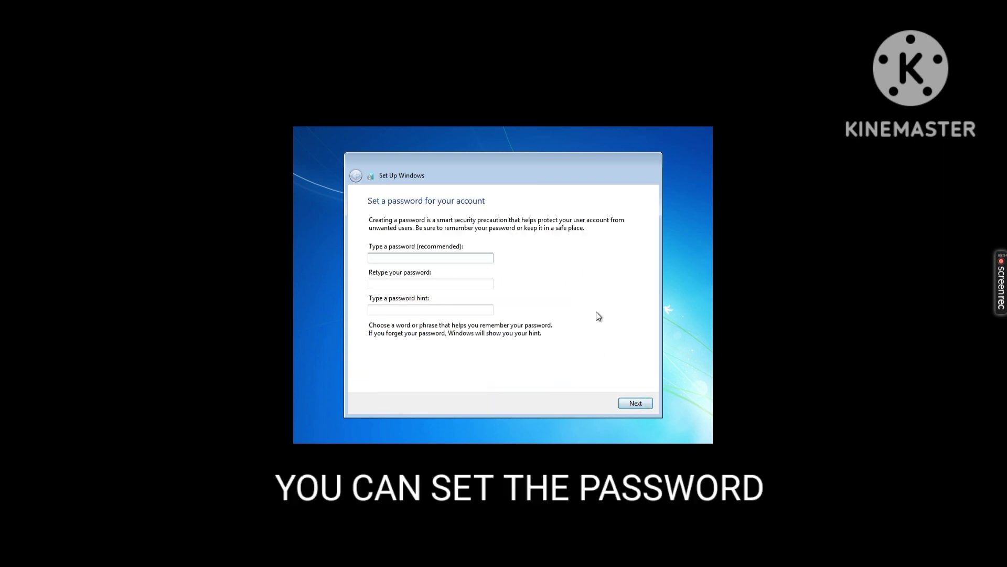
# - Continue the Windows setup without an account password and skip the product key entry
pyautogui.click(643, 404)
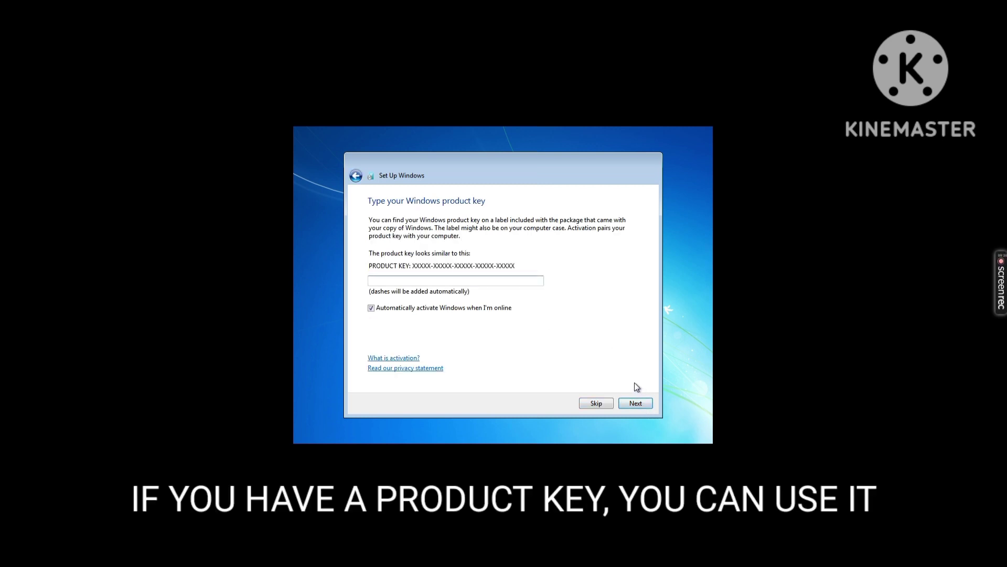
pyautogui.click(595, 402)
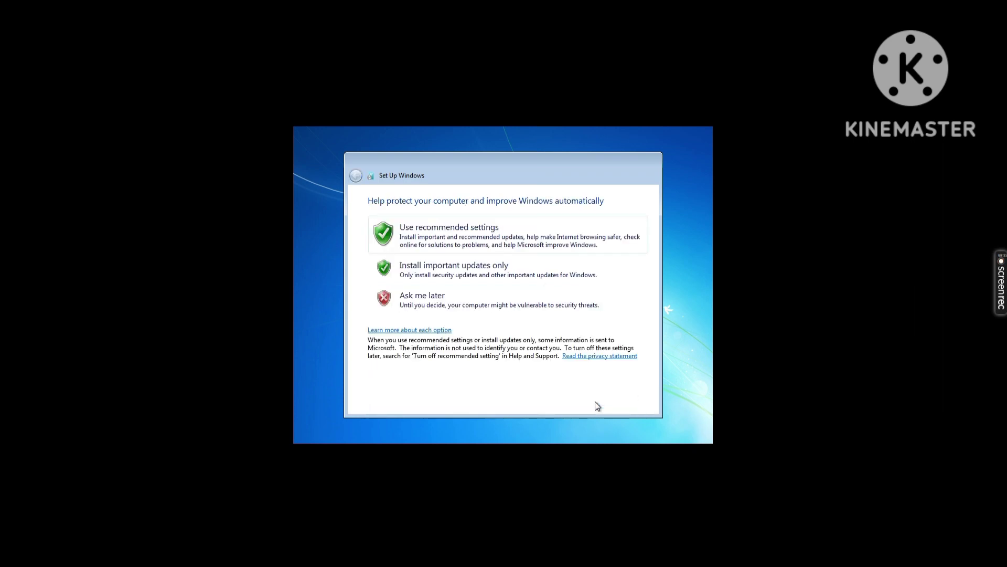
# - Complete the Windows setup with the recommended update settings, the suggested time and date settings, and the Home network location
pyautogui.click(531, 239)
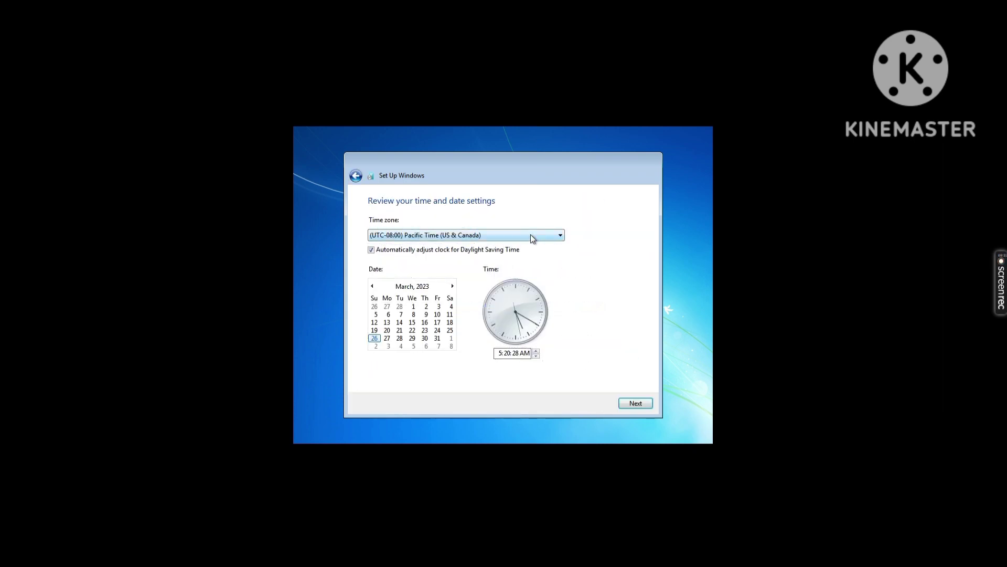
pyautogui.click(636, 403)
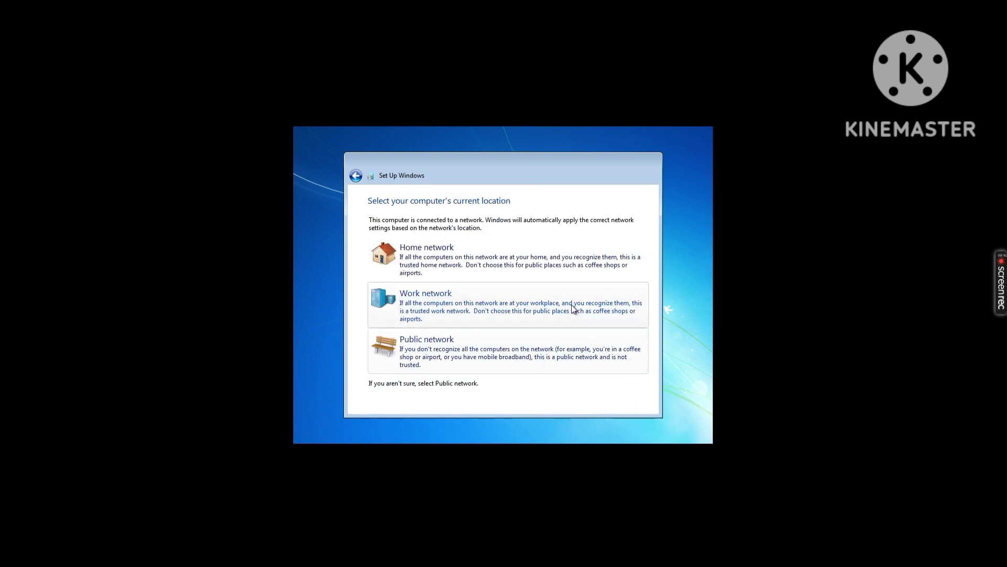
pyautogui.click(545, 254)
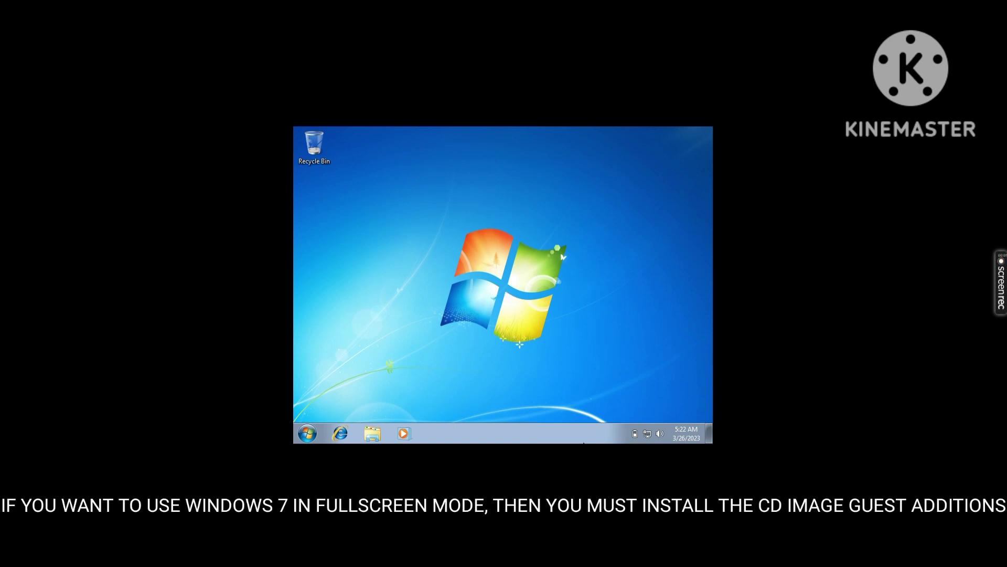
# - Insert the Guest Additions CD image into the virtual machine
pyautogui.moveTo(583, 443)
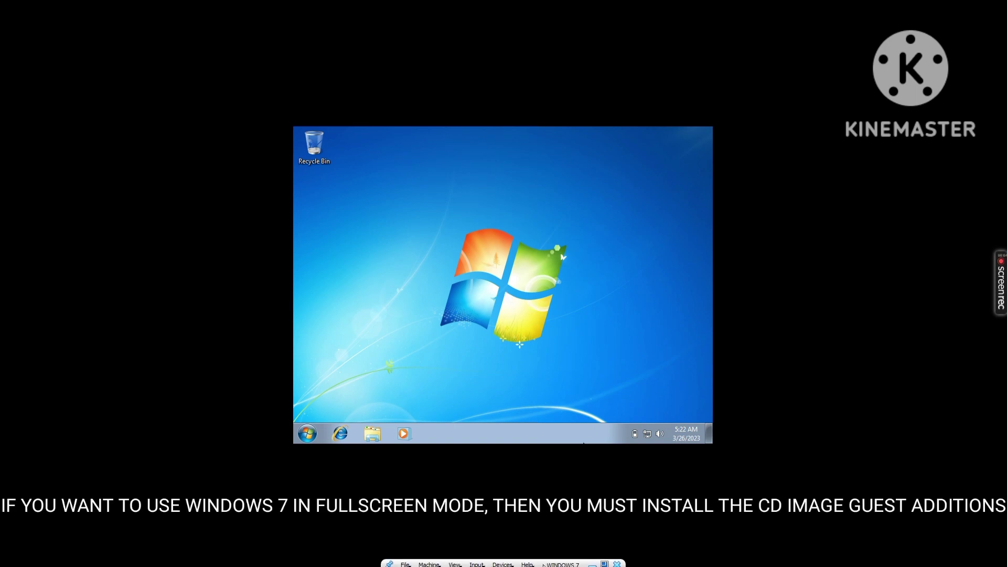
pyautogui.click(502, 564)
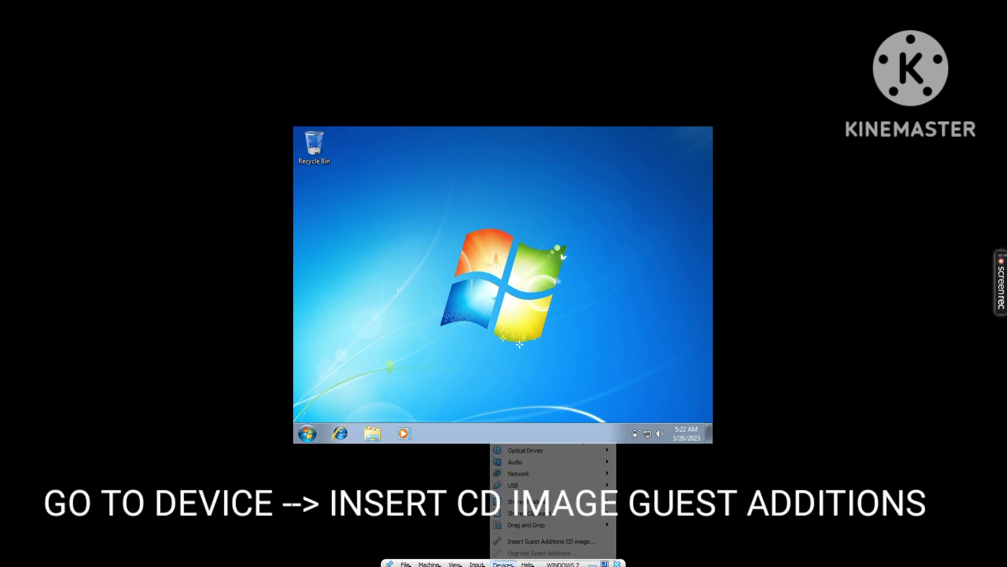
pyautogui.click(502, 541)
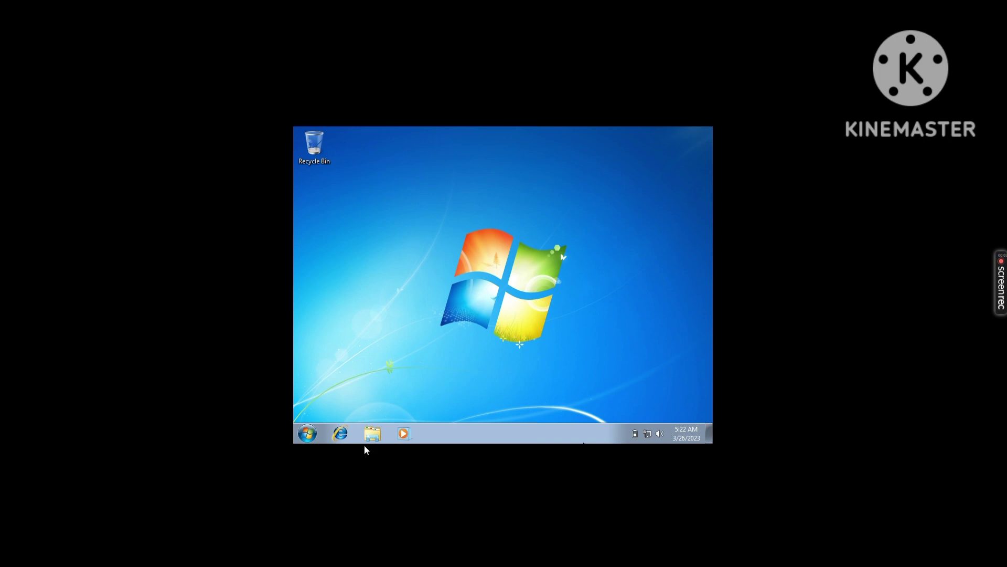
# - Run VBoxWindowsAdditions from the VirtualBox Guest Additions CD drive, allow it to make changes, and bring its setup window forward
pyautogui.click(304, 432)
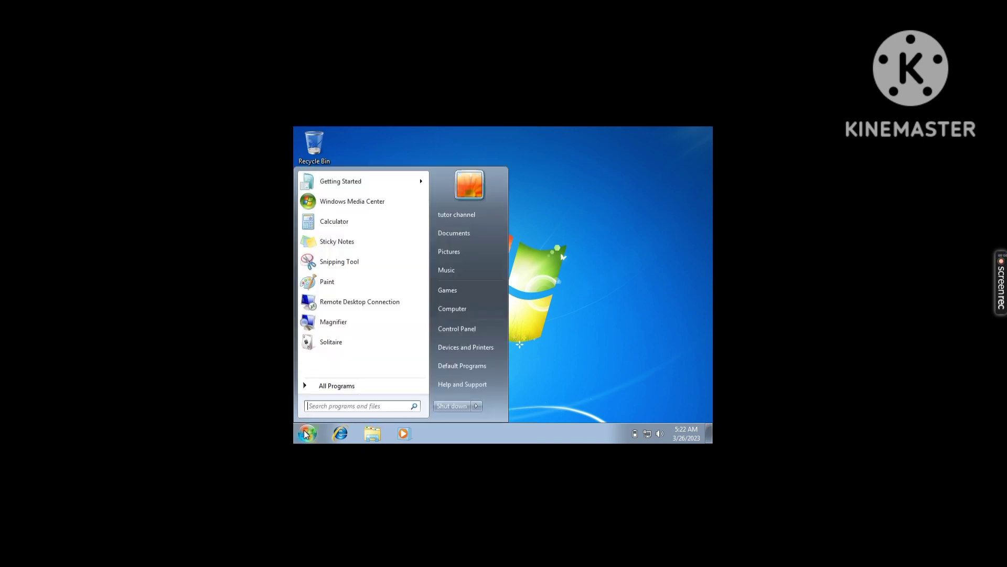
pyautogui.click(440, 308)
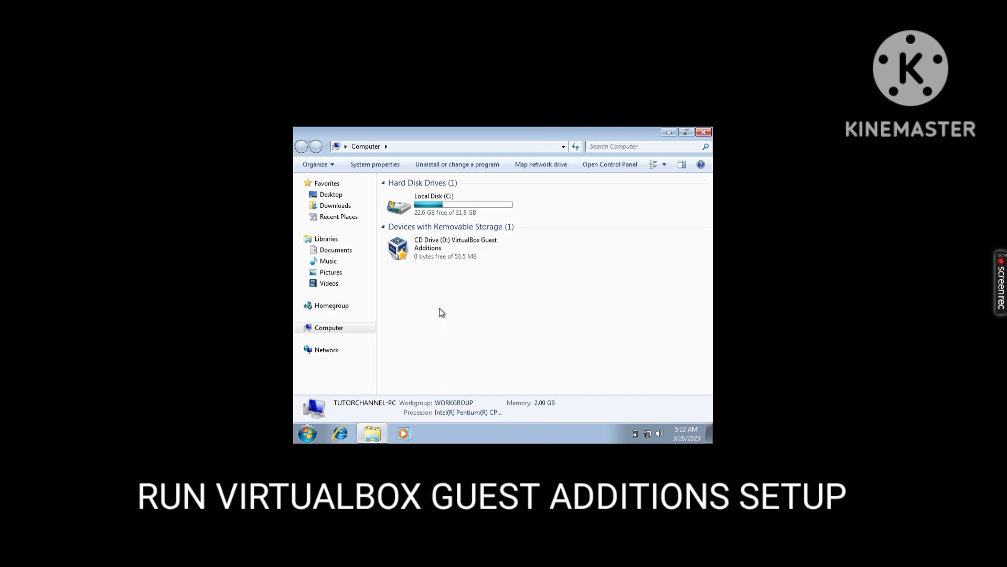
pyautogui.doubleClick(404, 242)
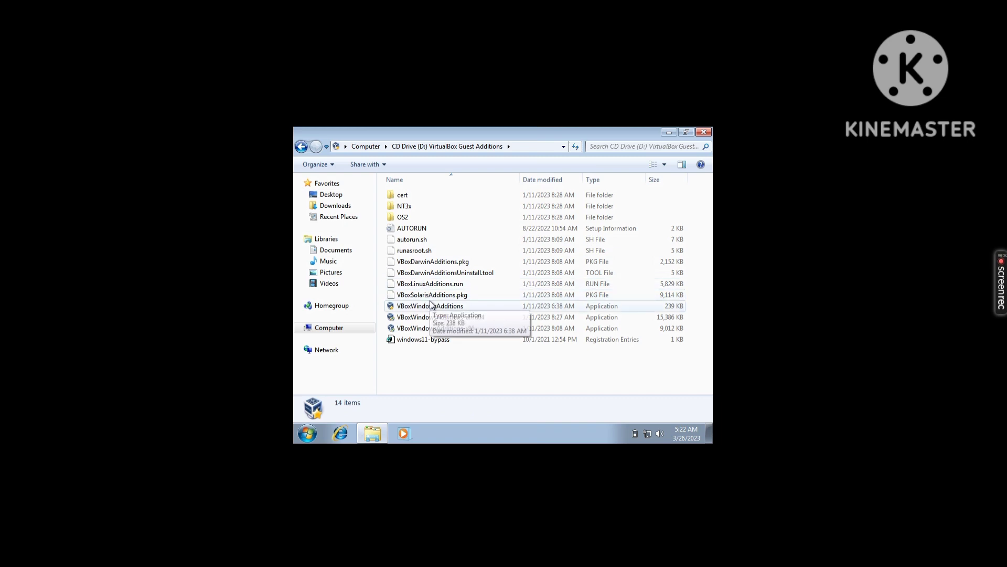
pyautogui.doubleClick(429, 305)
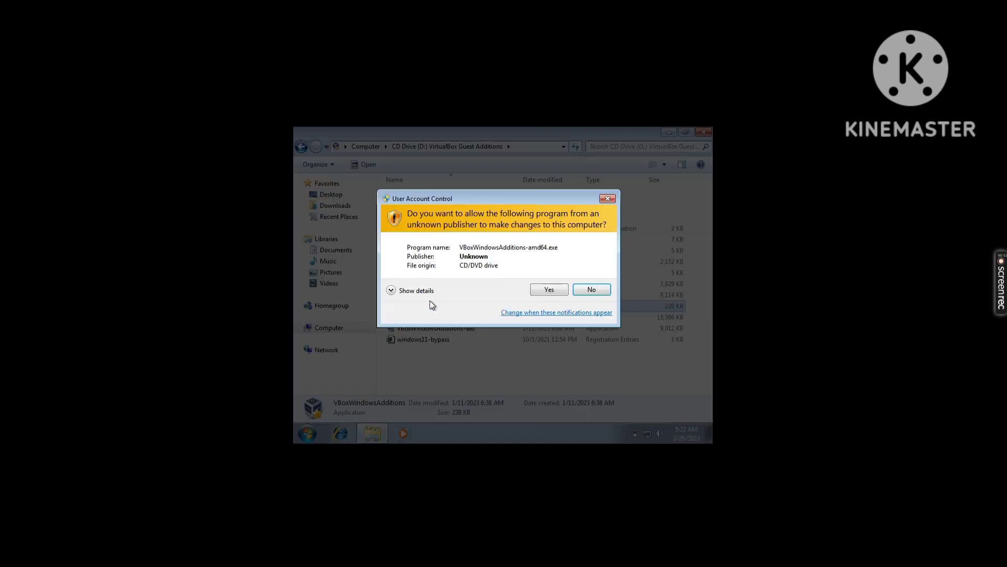
pyautogui.click(541, 289)
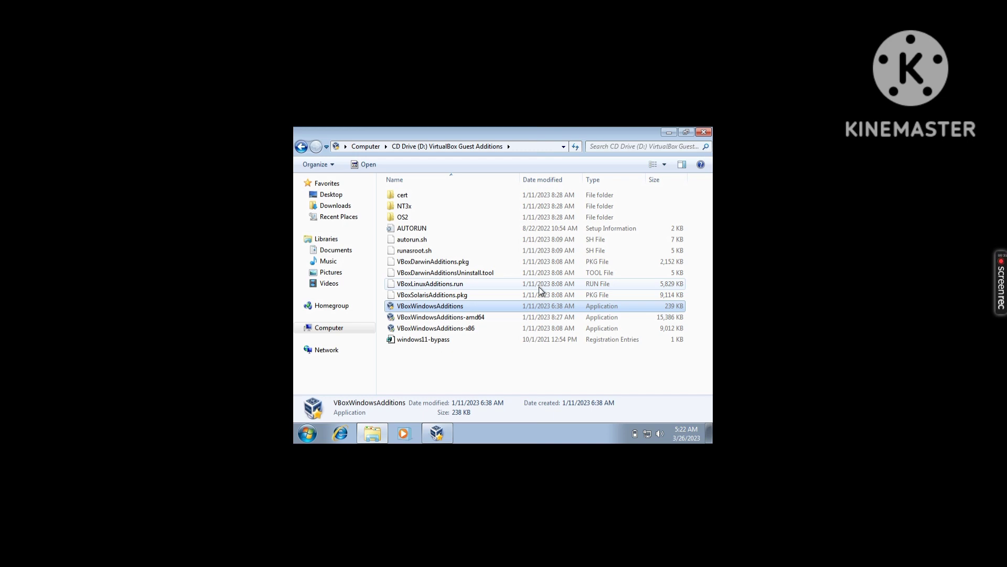
pyautogui.click(439, 432)
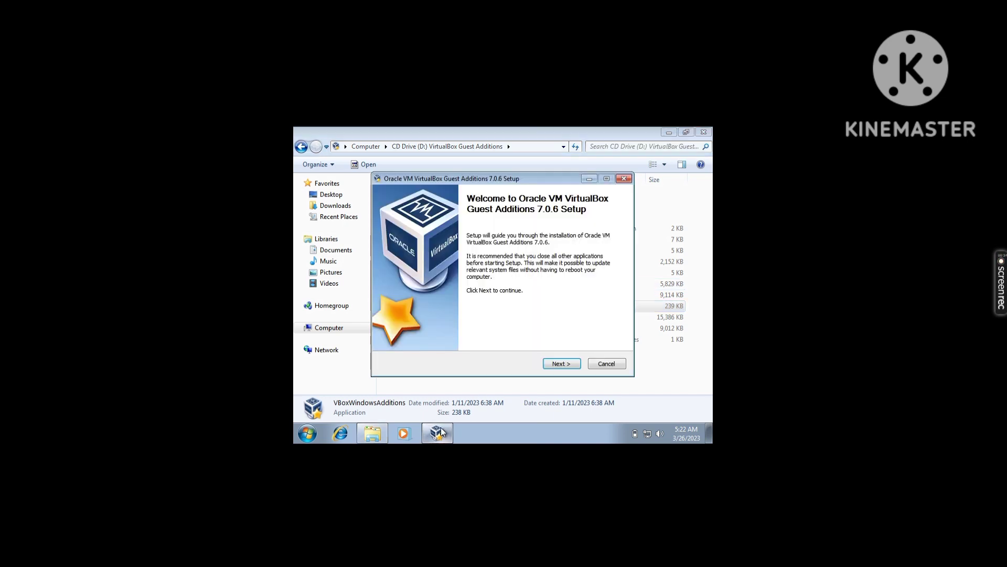
# - Install Guest Additions 7.0.6 with the default folder and components, always trusting Oracle Corporation software, and reboot the virtual machine now
pyautogui.click(552, 363)
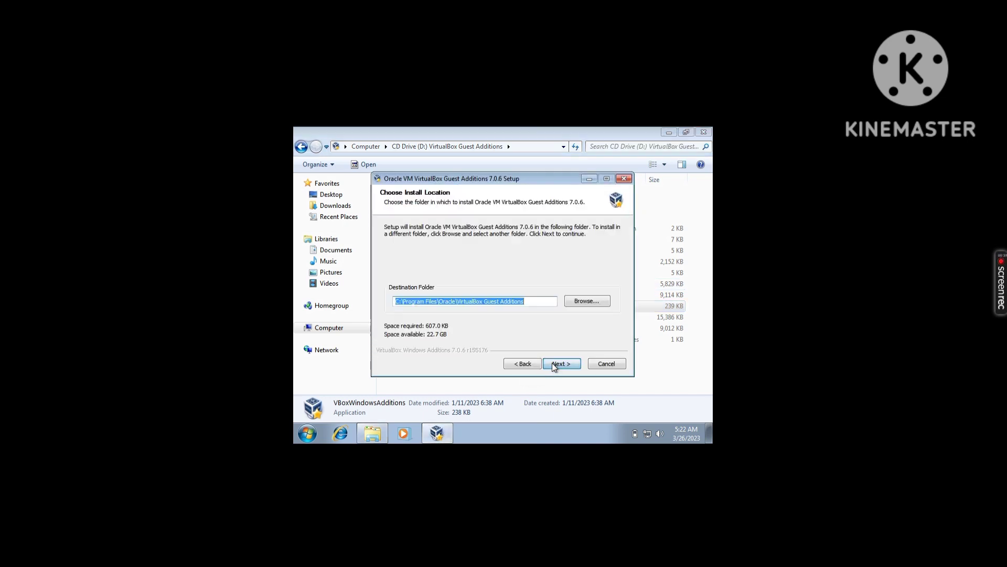
pyautogui.click(552, 363)
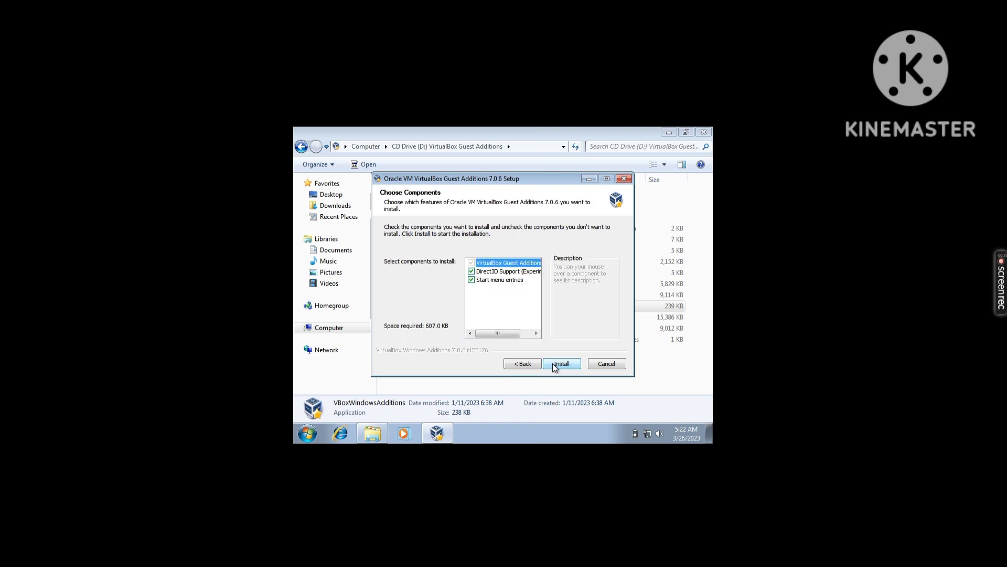
pyautogui.click(554, 364)
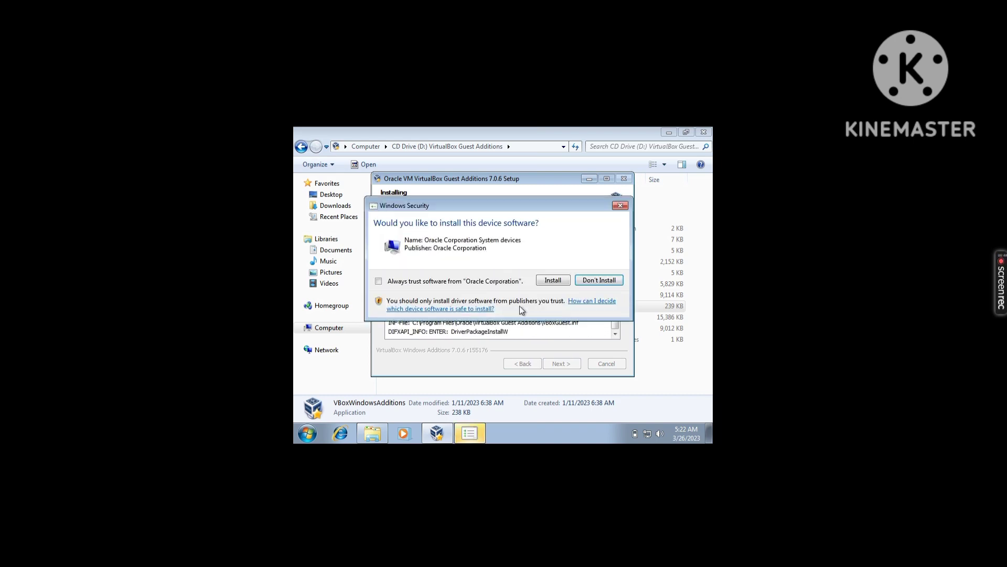
pyautogui.click(379, 281)
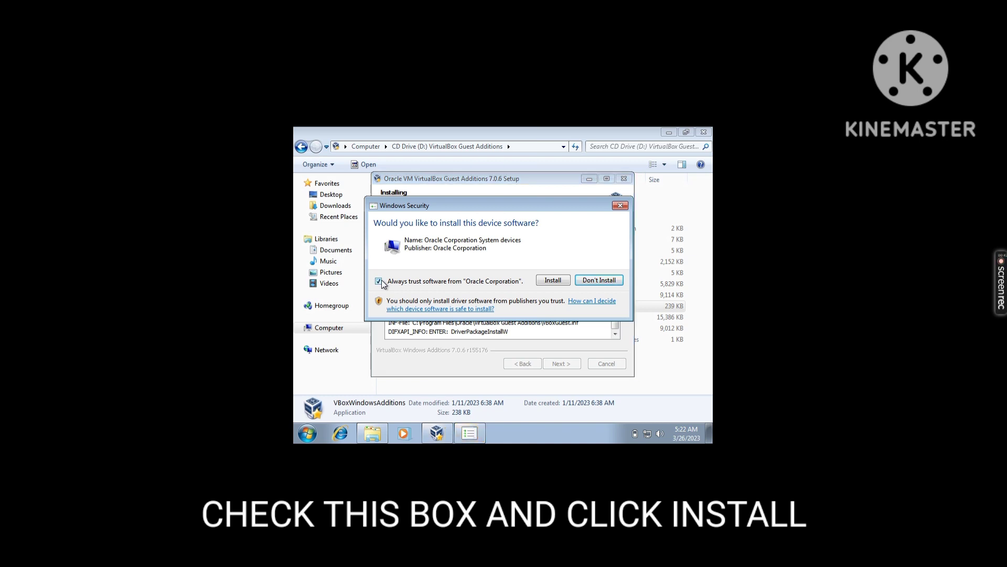
pyautogui.click(553, 281)
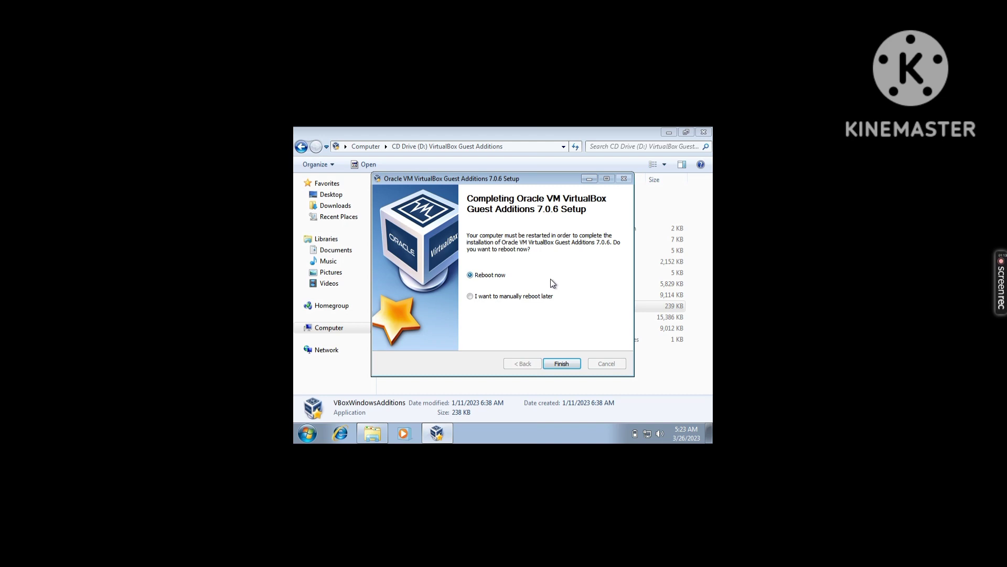
pyautogui.click(573, 363)
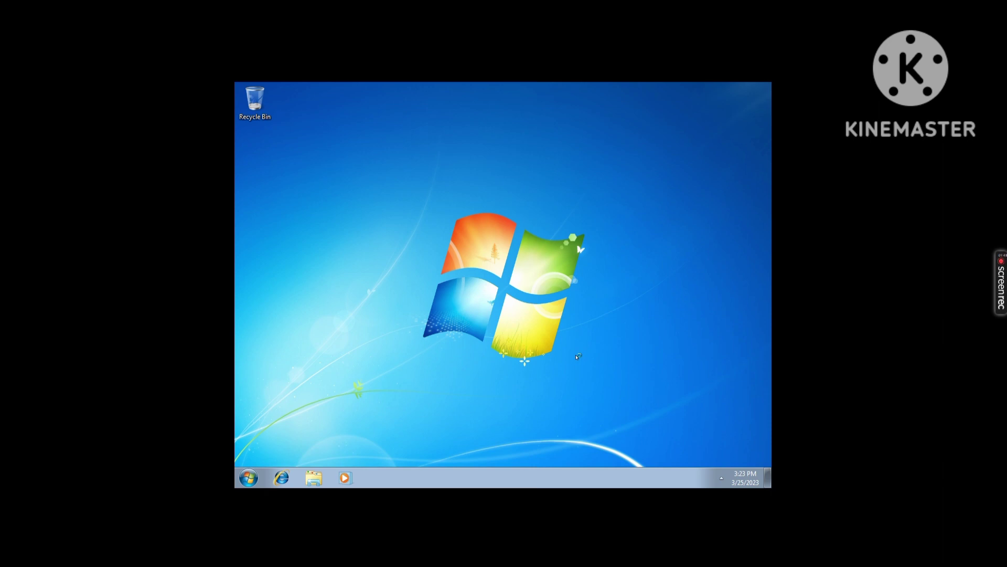
# - Open the Screen Resolution settings through the Control Panel's Appearance and Personalization, Personalization and Display pages
pyautogui.click(248, 477)
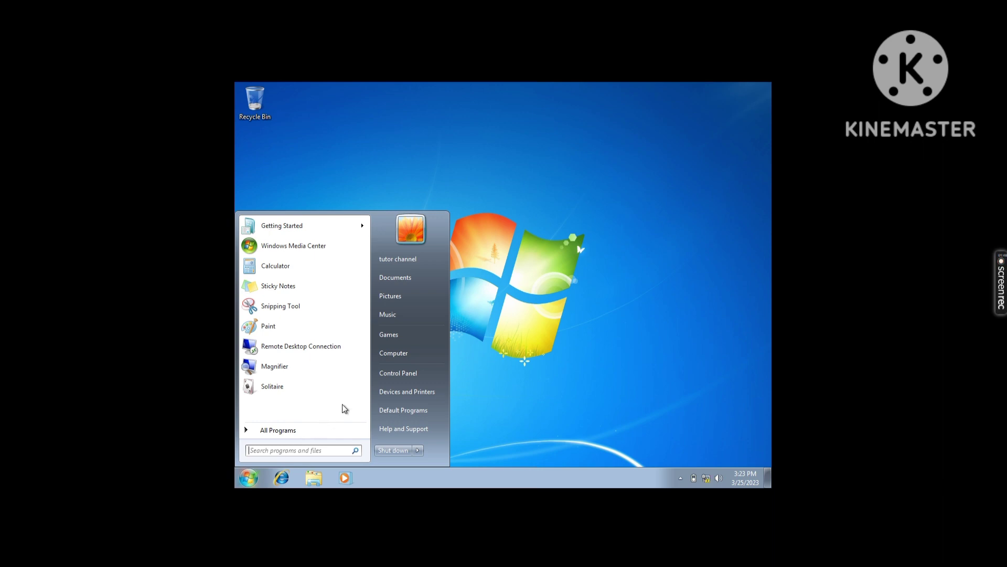
pyautogui.click(389, 373)
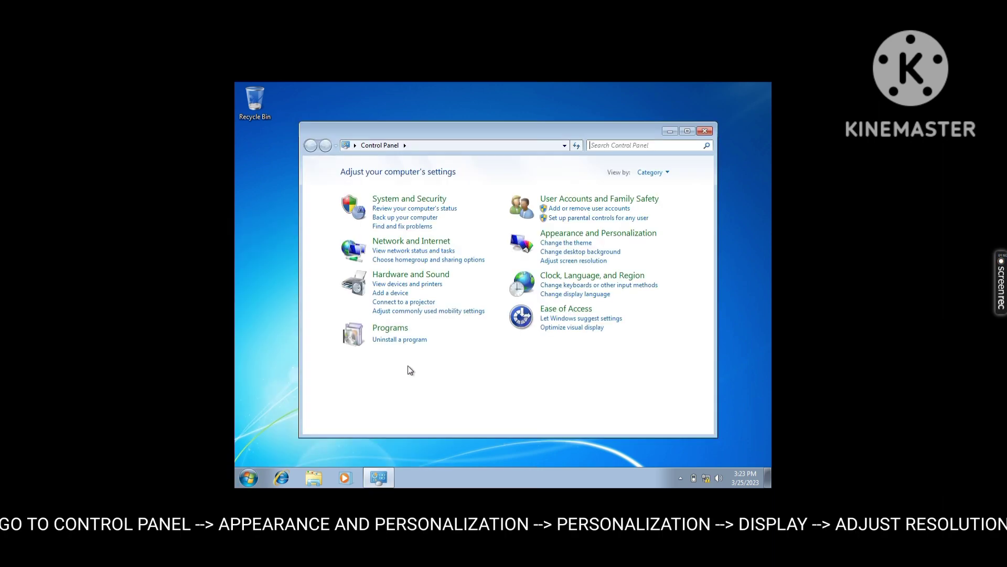
pyautogui.click(524, 237)
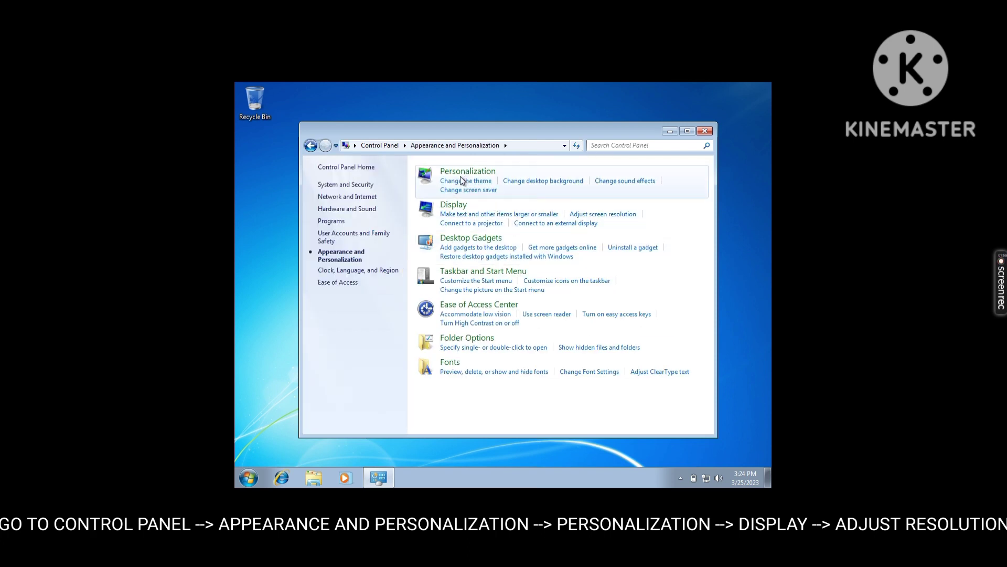
pyautogui.click(425, 177)
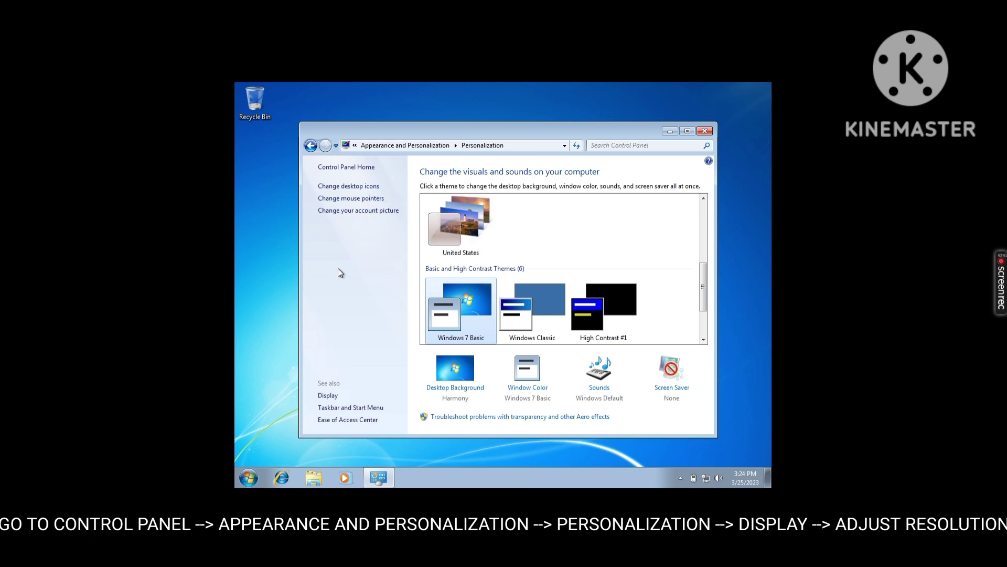
pyautogui.click(328, 396)
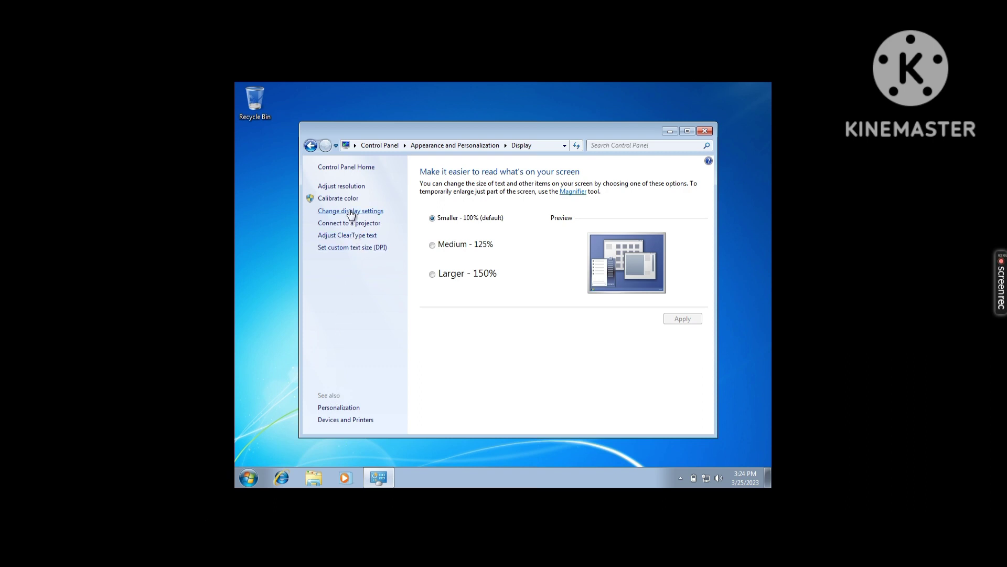
pyautogui.click(342, 187)
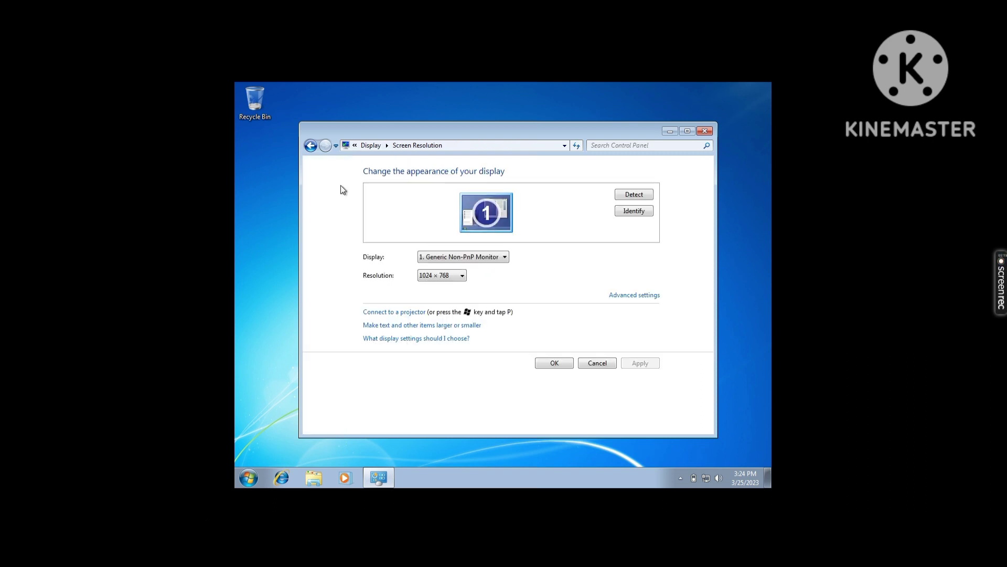
# - Set the display resolution to 1920 × 1080, keep the changes, and close the Control Panel window
pyautogui.click(432, 275)
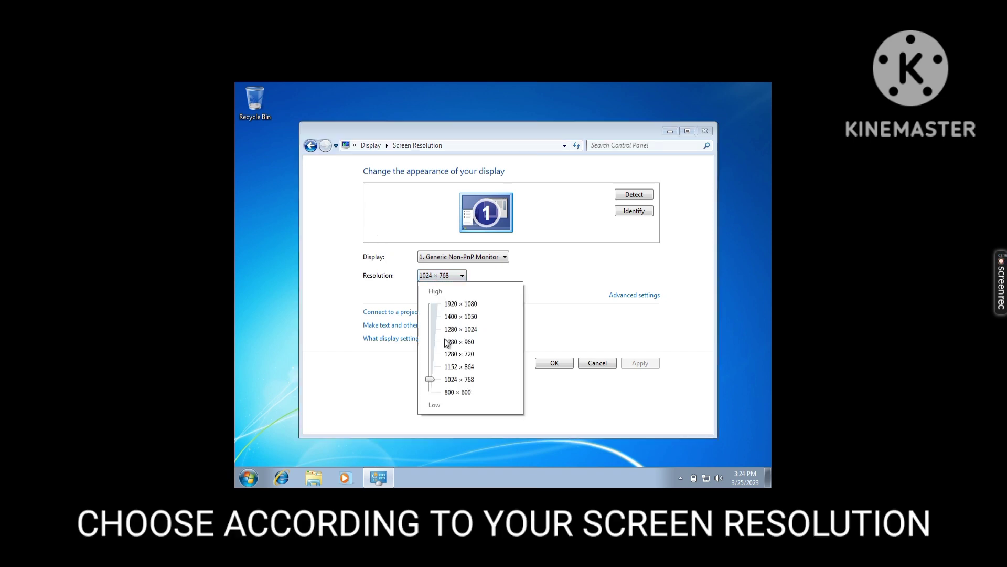
pyautogui.moveTo(432, 382); pyautogui.dragTo(442, 304)
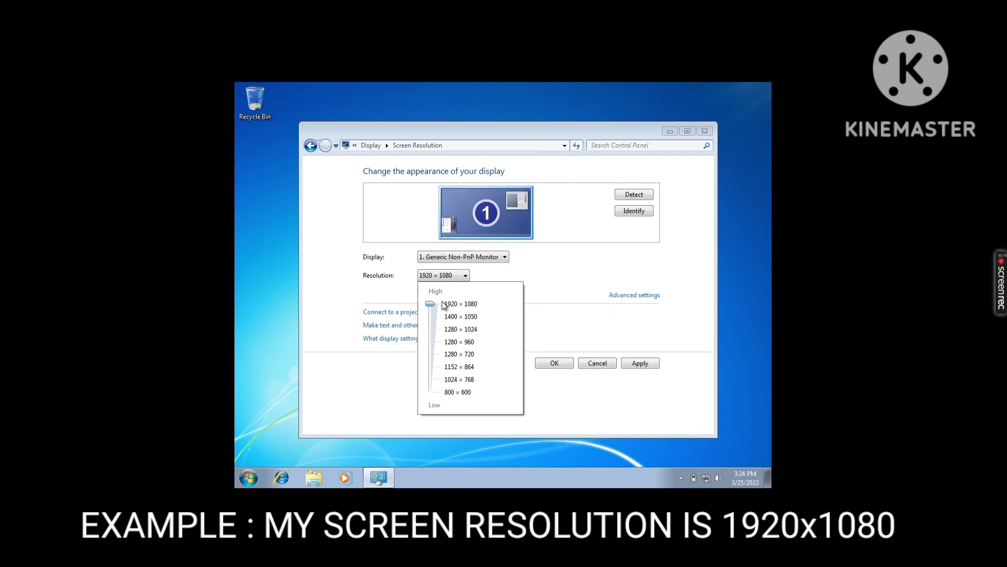
pyautogui.click(640, 362)
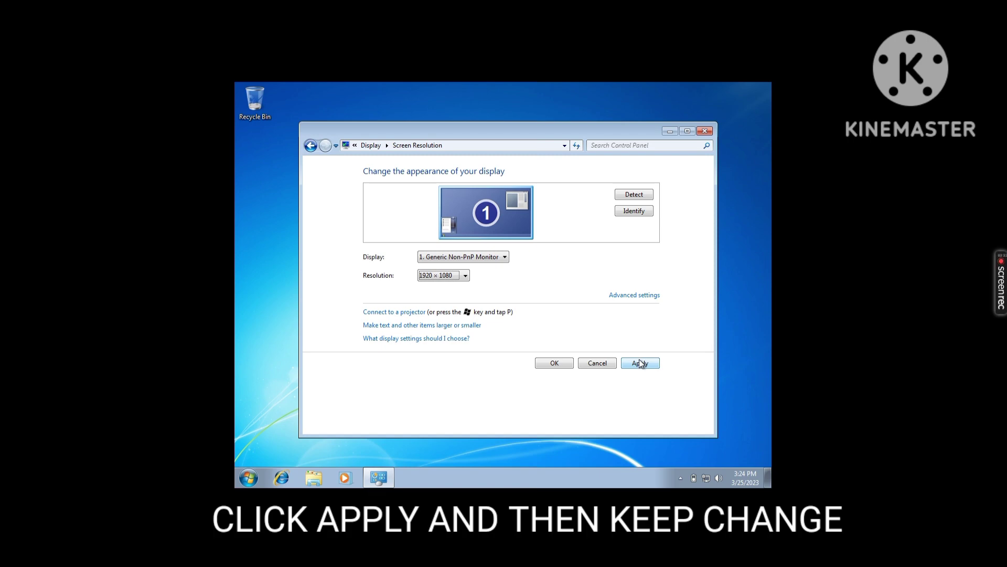
pyautogui.click(640, 362)
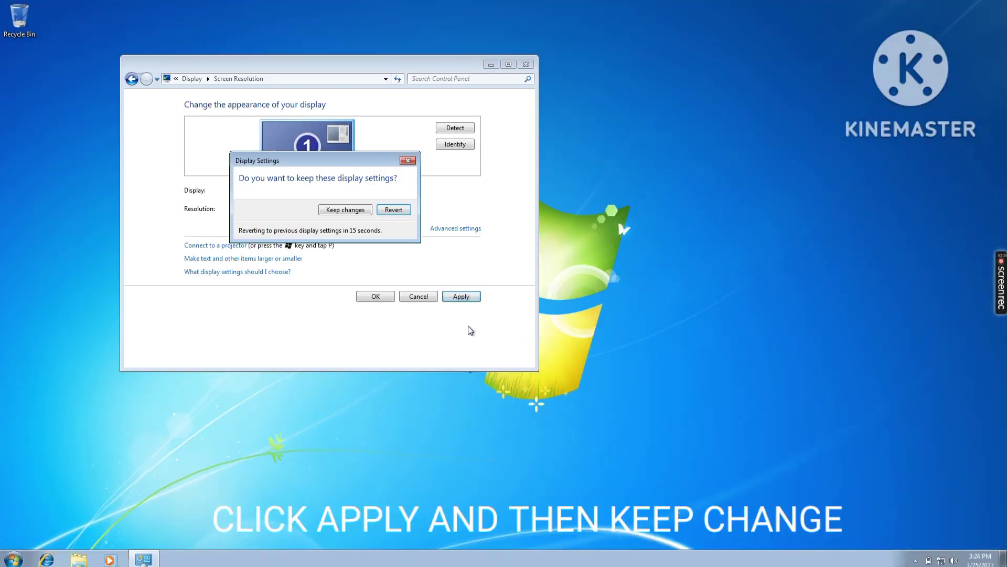
pyautogui.click(350, 209)
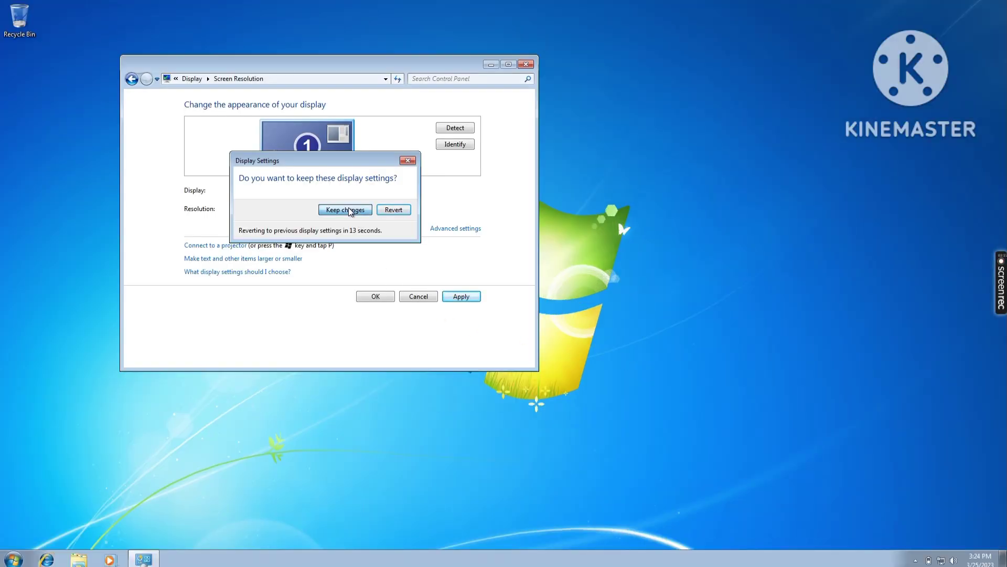
pyautogui.click(377, 297)
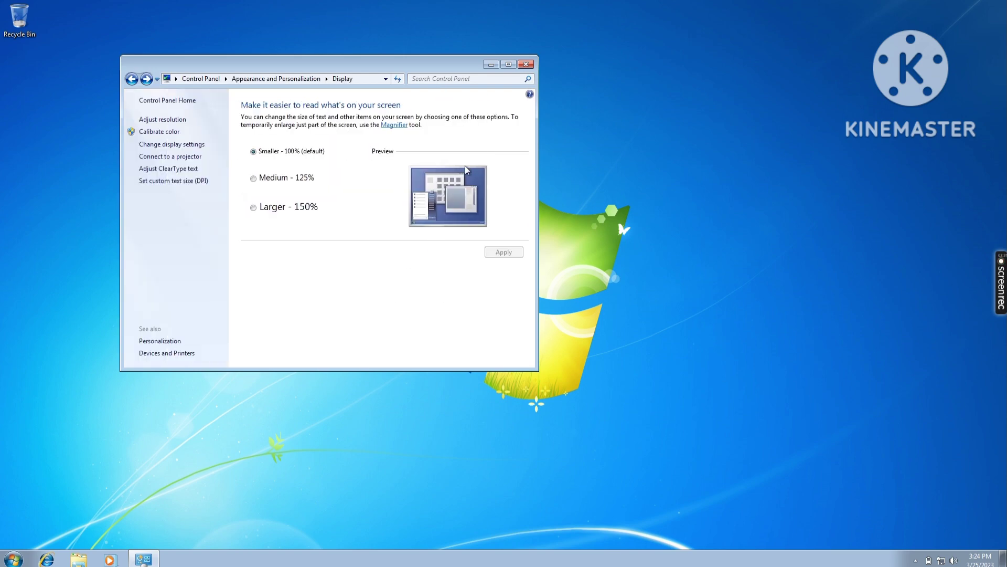
pyautogui.click(526, 64)
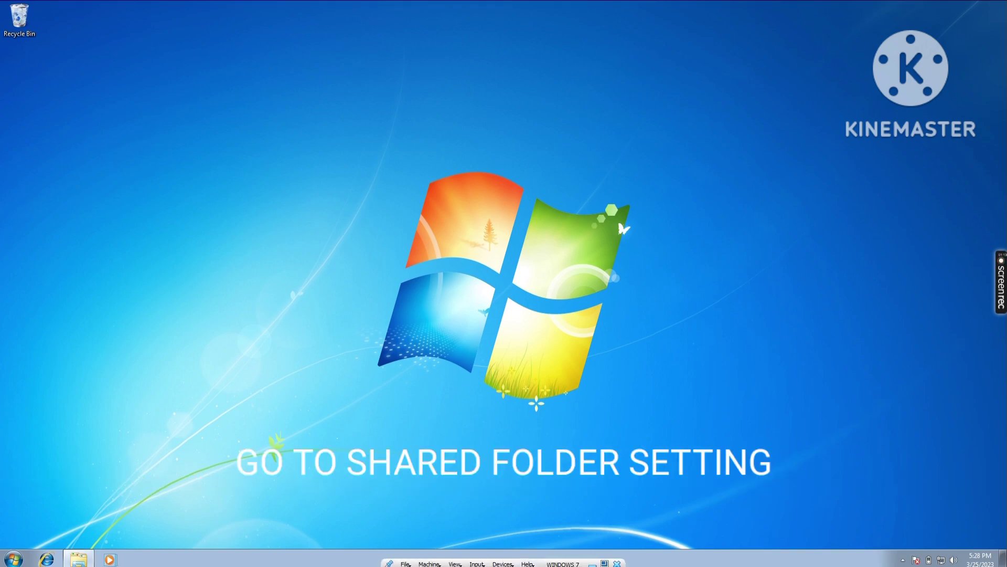
# - Share the host's Downloads (Unduhan) folder with the virtual machine under the folder name Downloads, and save the shared folder settings
pyautogui.click(503, 563)
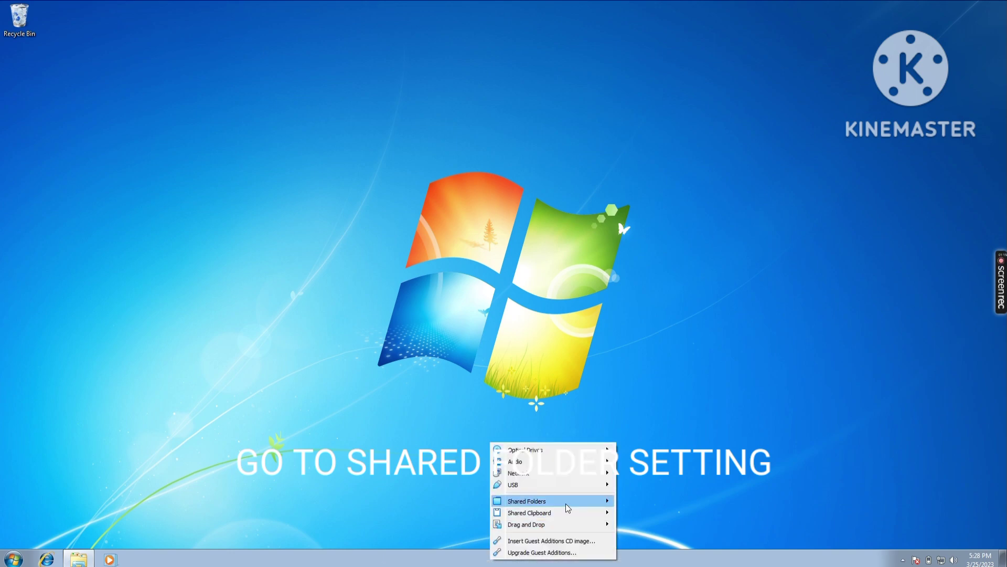
pyautogui.moveTo(565, 502)
pyautogui.click(625, 501)
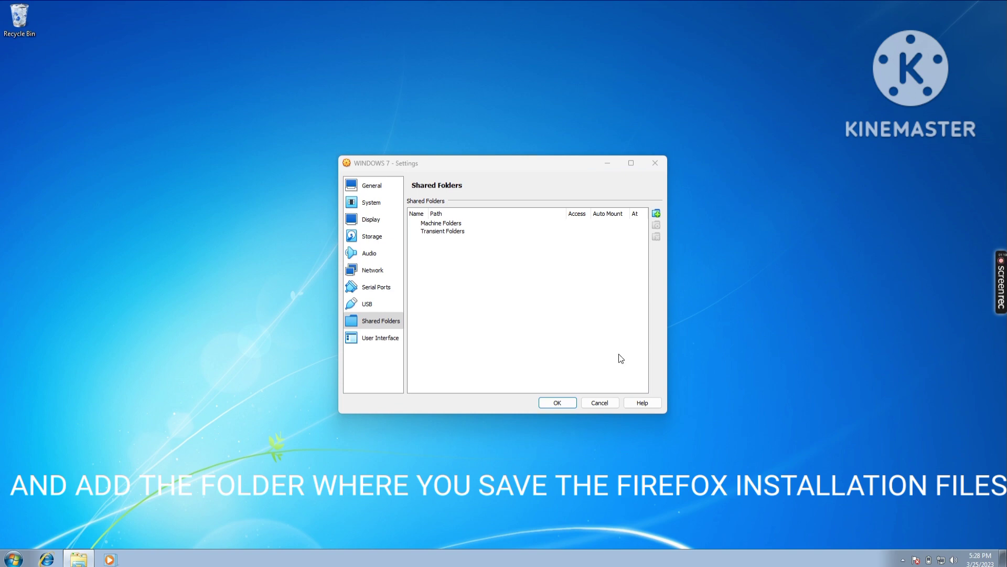
pyautogui.click(656, 213)
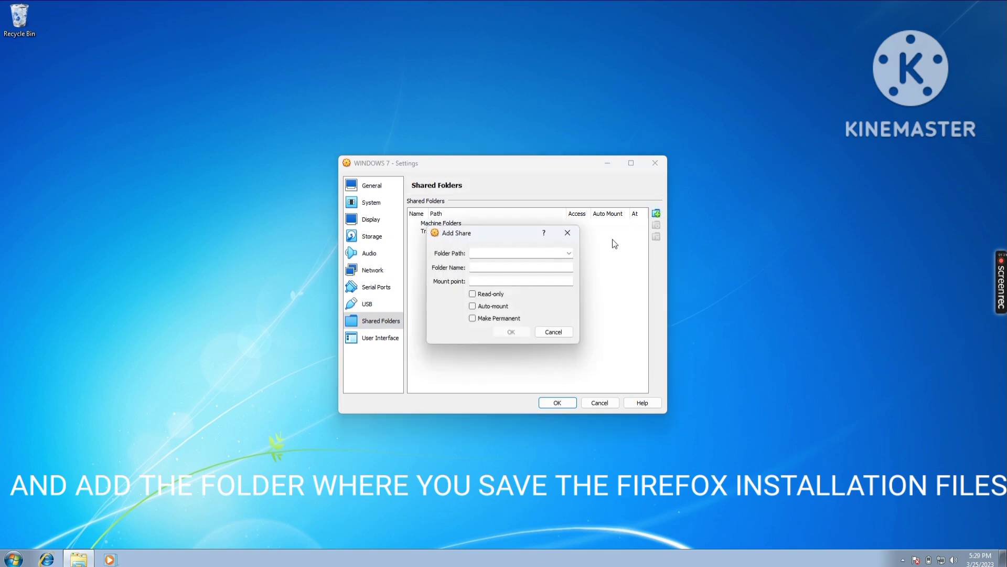
pyautogui.click(571, 254)
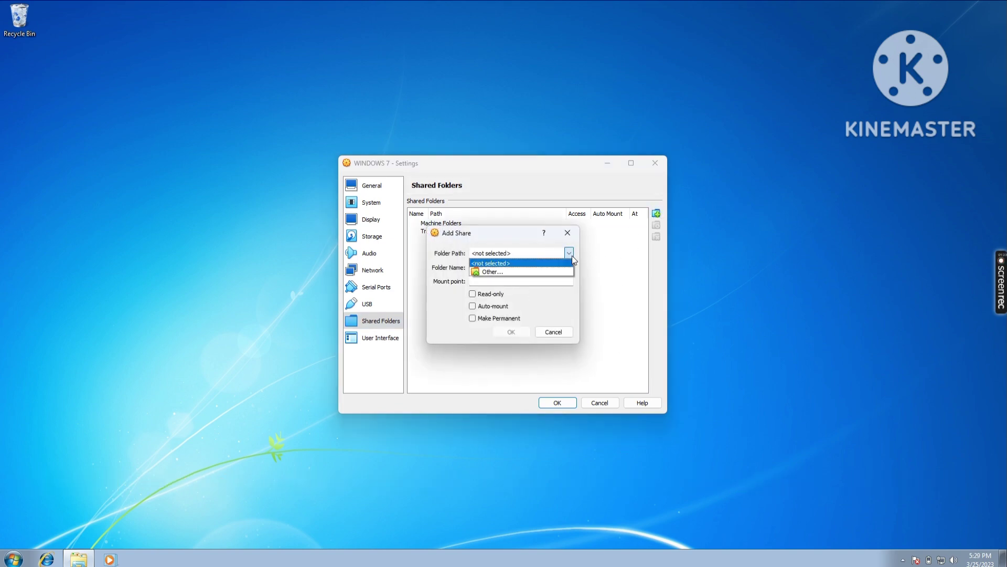
pyautogui.click(548, 270)
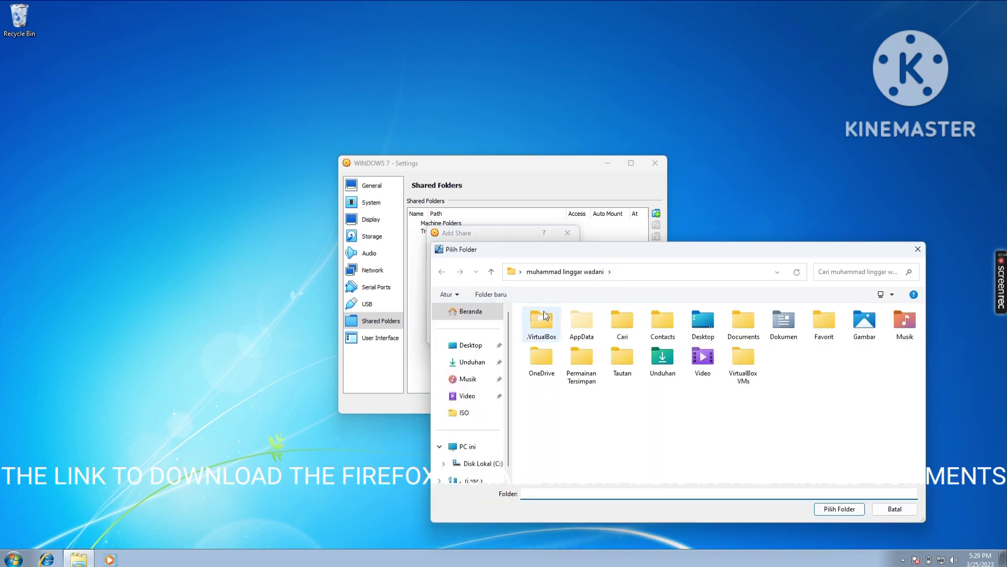
pyautogui.click(483, 365)
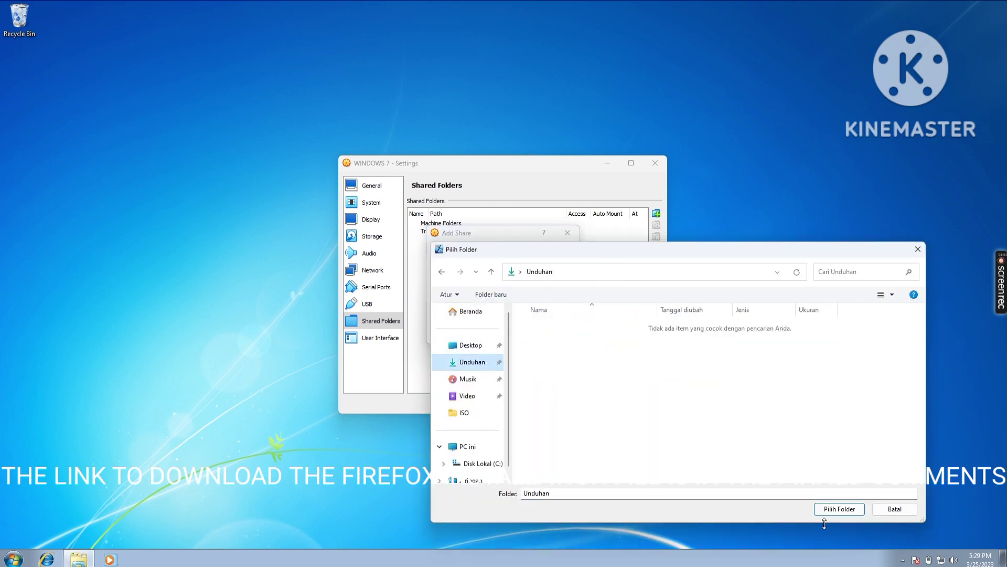
pyautogui.click(839, 509)
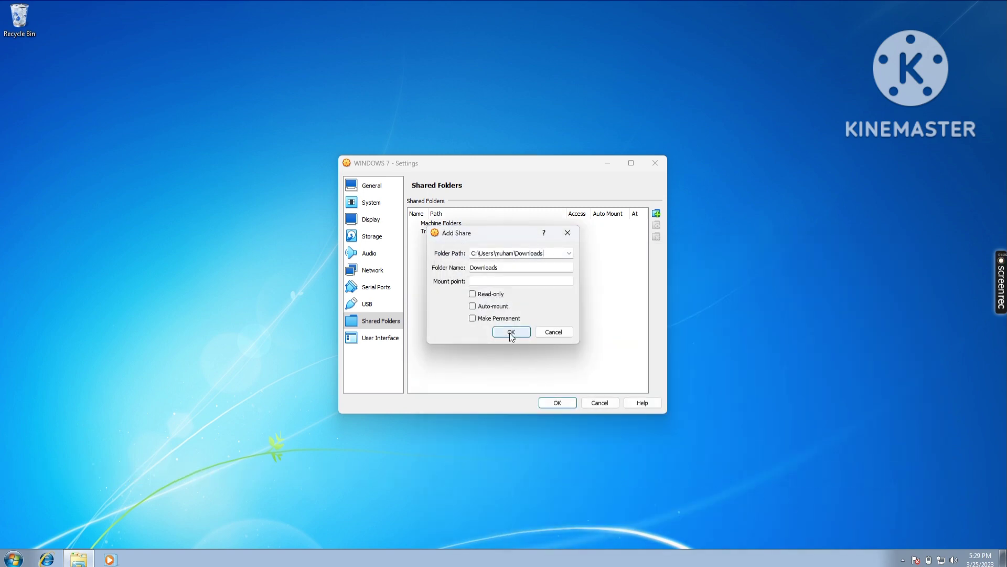
pyautogui.click(512, 332)
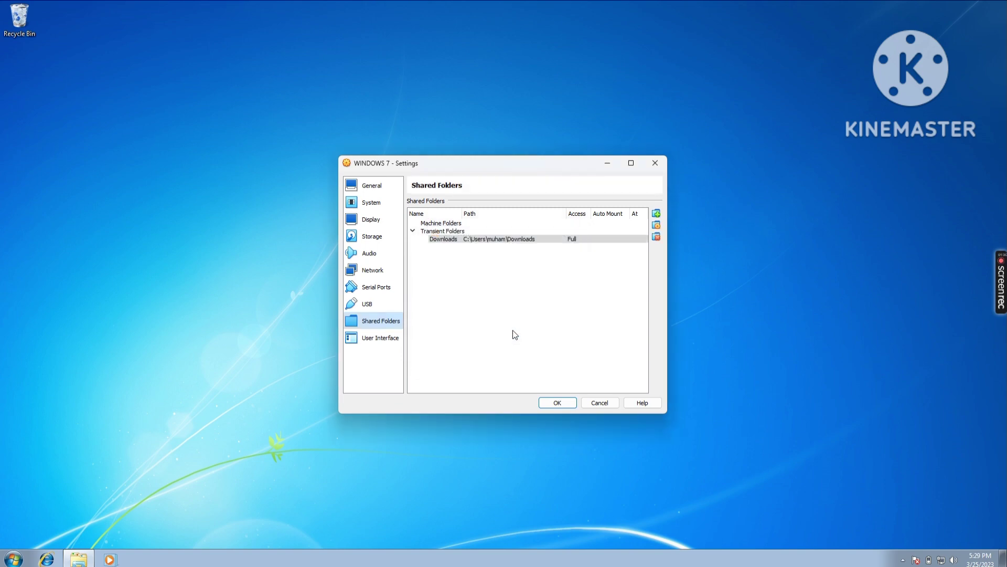
pyautogui.click(558, 403)
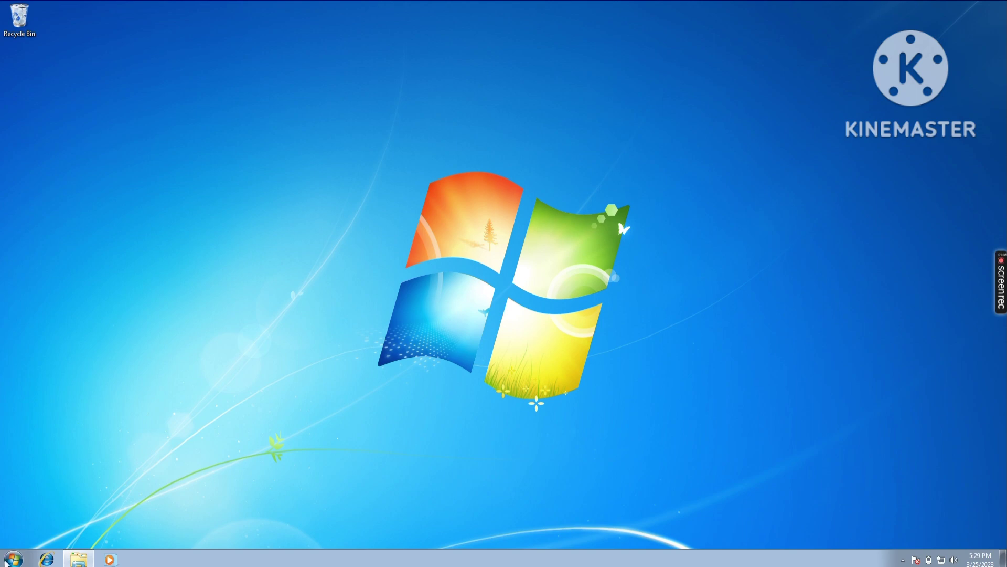
# - Browse from Computer to the VBOXSVR machine on the network and open its \\VBOXSVR\Downloads share
pyautogui.click(13, 558)
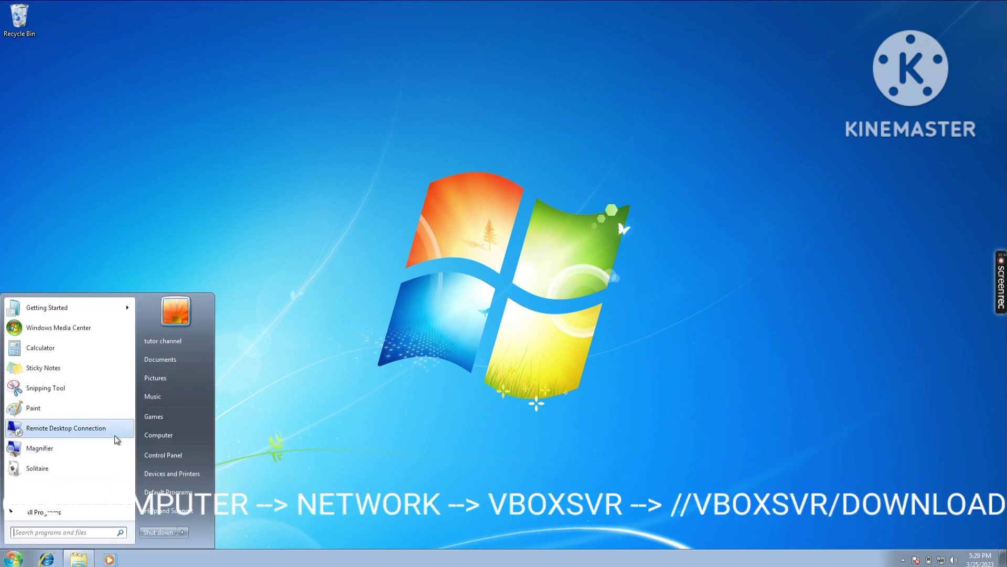
pyautogui.click(164, 435)
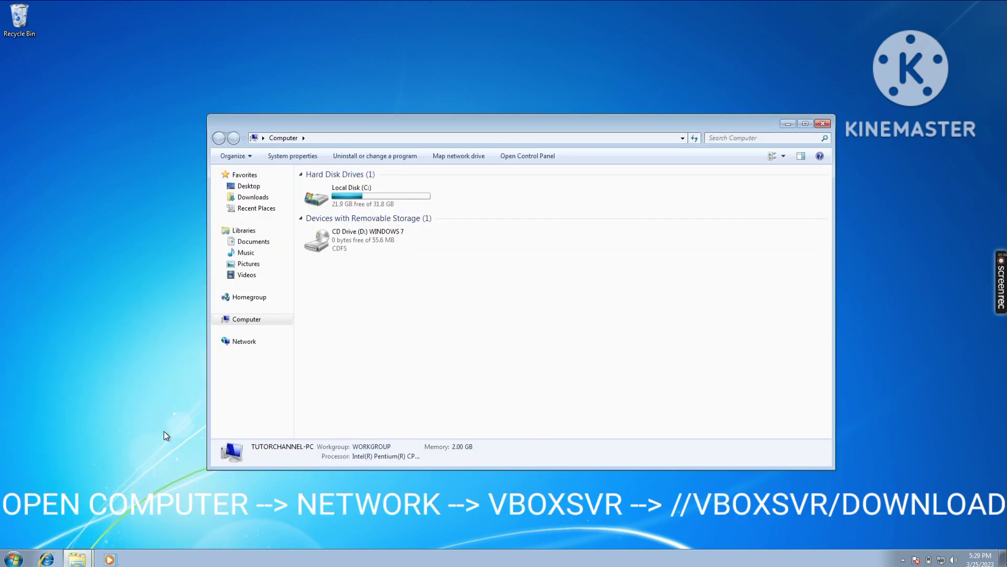
pyautogui.click(257, 342)
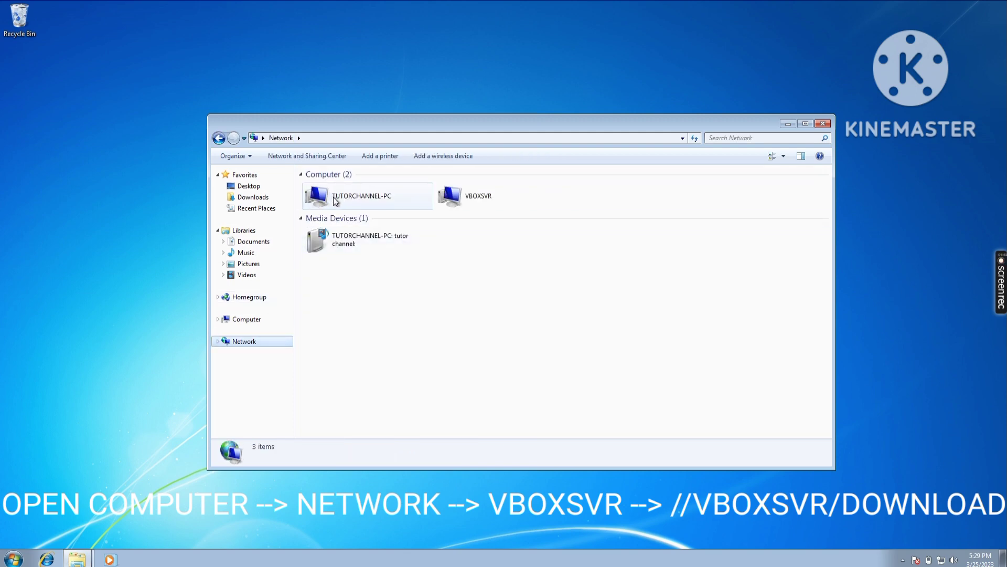
pyautogui.doubleClick(464, 201)
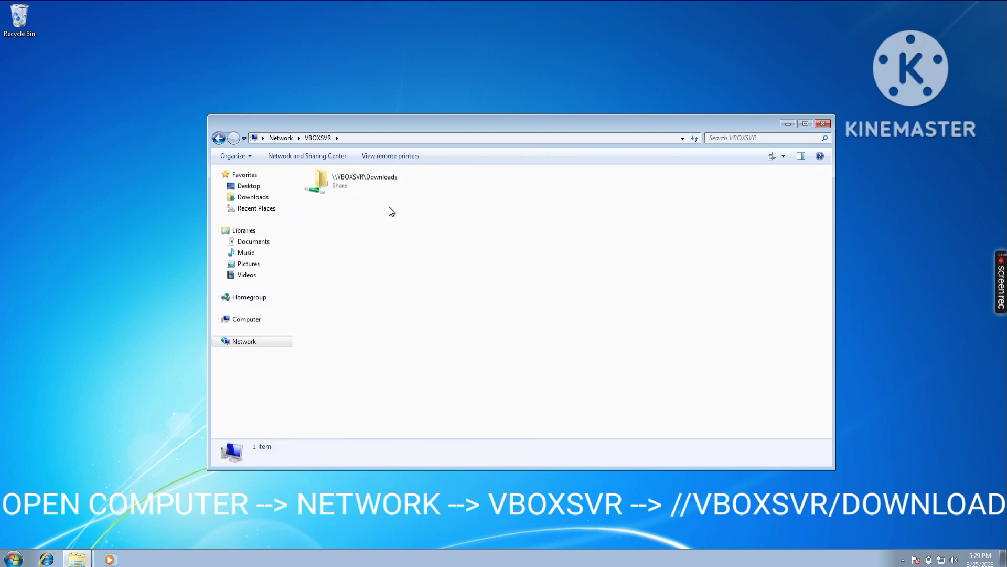
pyautogui.doubleClick(344, 188)
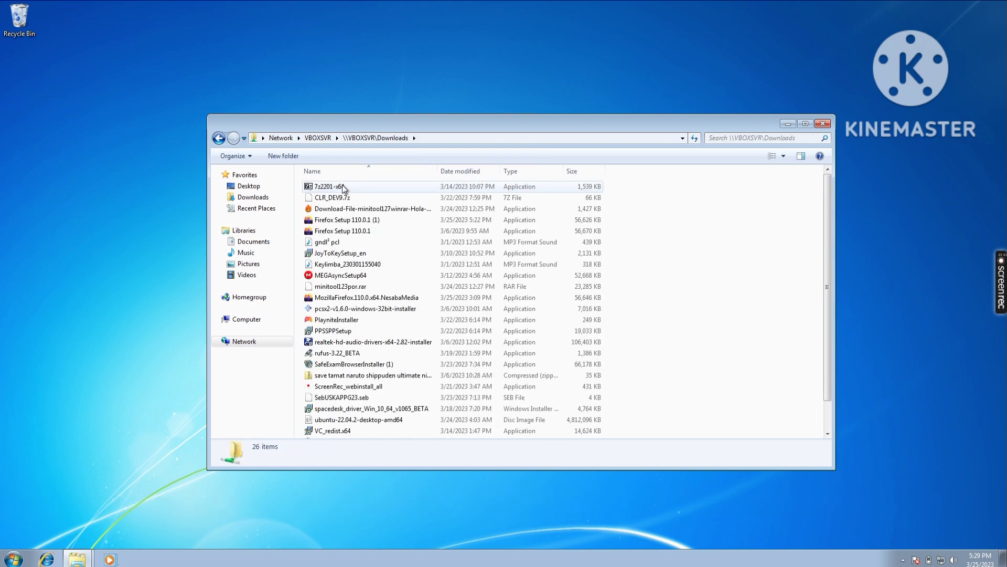
# - Run Firefox Setup 110.0.1 (1) from the share, minimize the folder window, and allow the installer to make changes
pyautogui.click(351, 221)
pyautogui.doubleClick(352, 216)
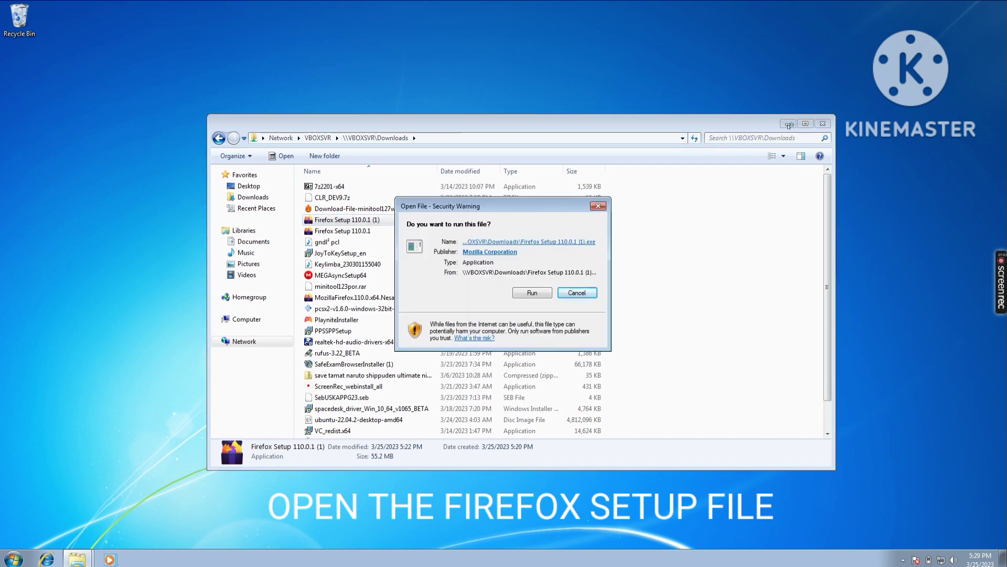
pyautogui.click(530, 293)
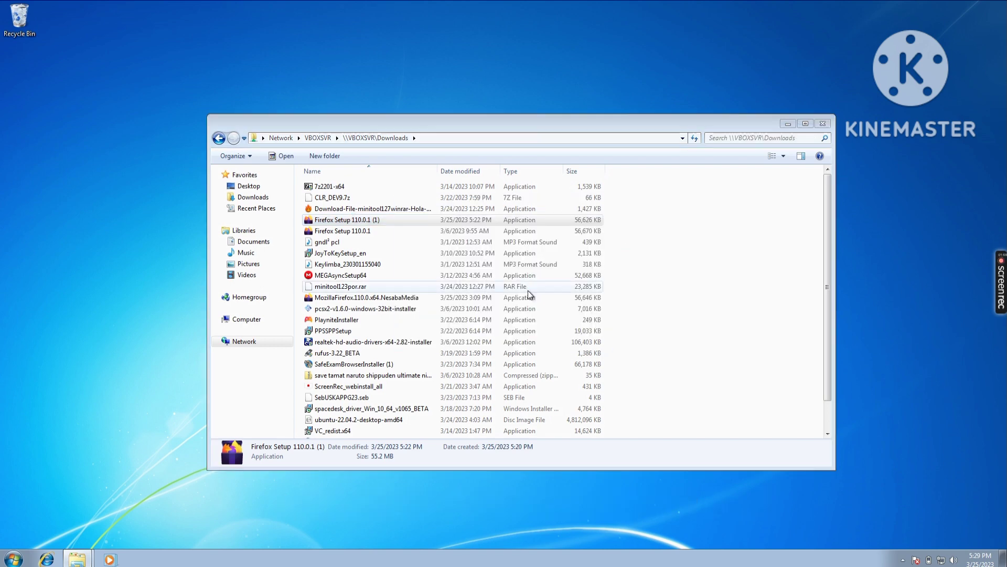
pyautogui.click(788, 124)
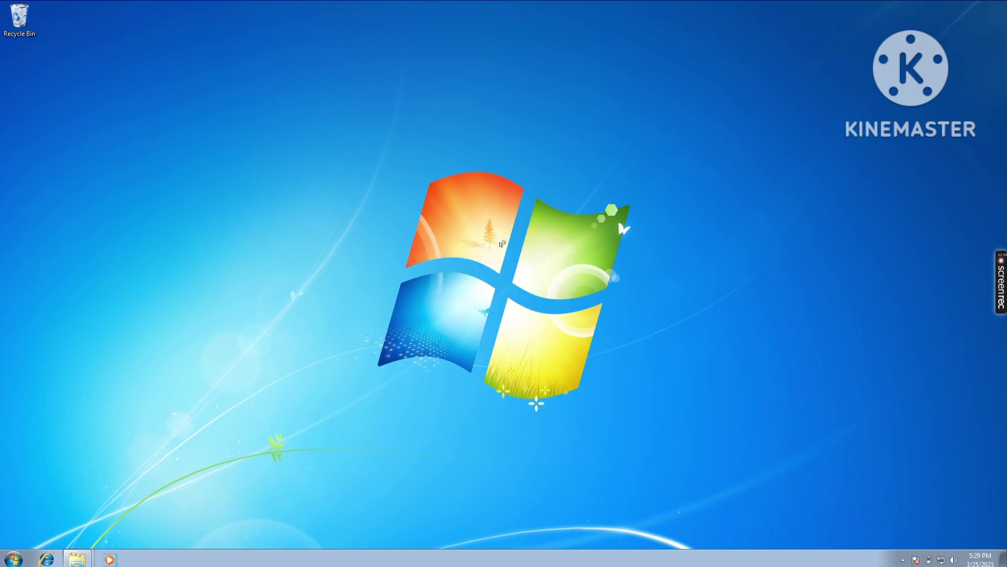
pyautogui.press('Left')
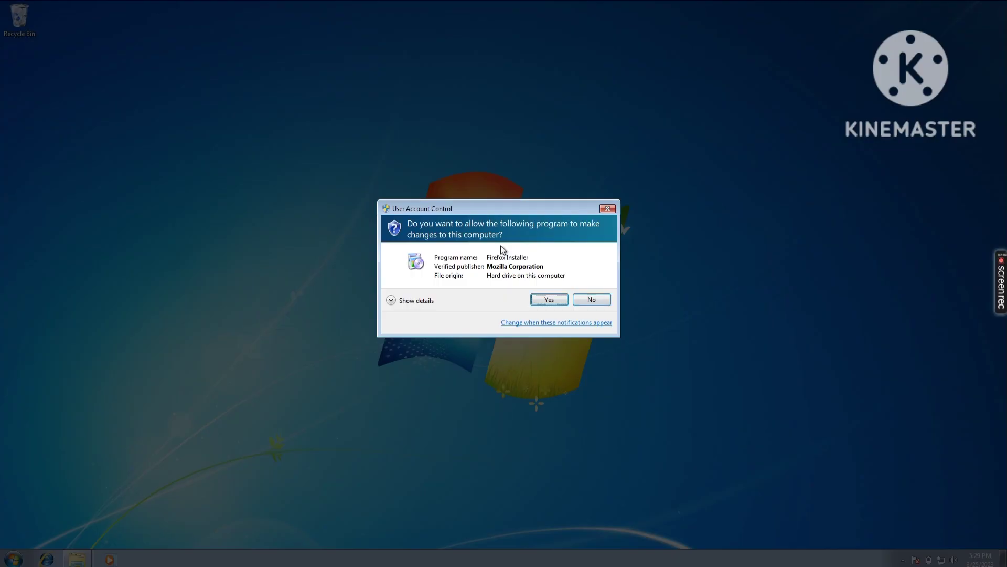
pyautogui.press('Return')
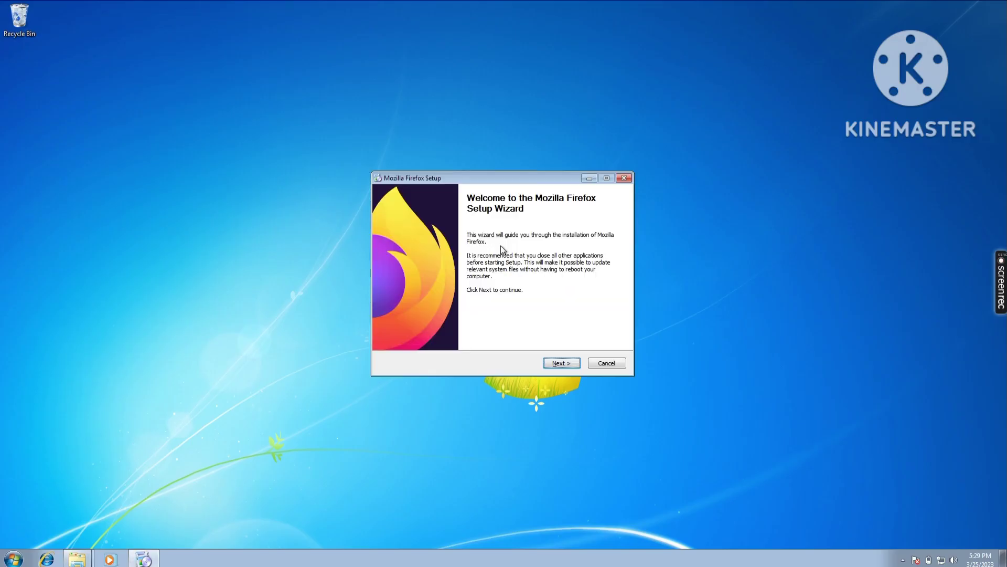
# - Install Mozilla Firefox with the default setup options, launch it on finishing, and close the browser window
pyautogui.press('Return')
pyautogui.press('Return')
pyautogui.press('Return')
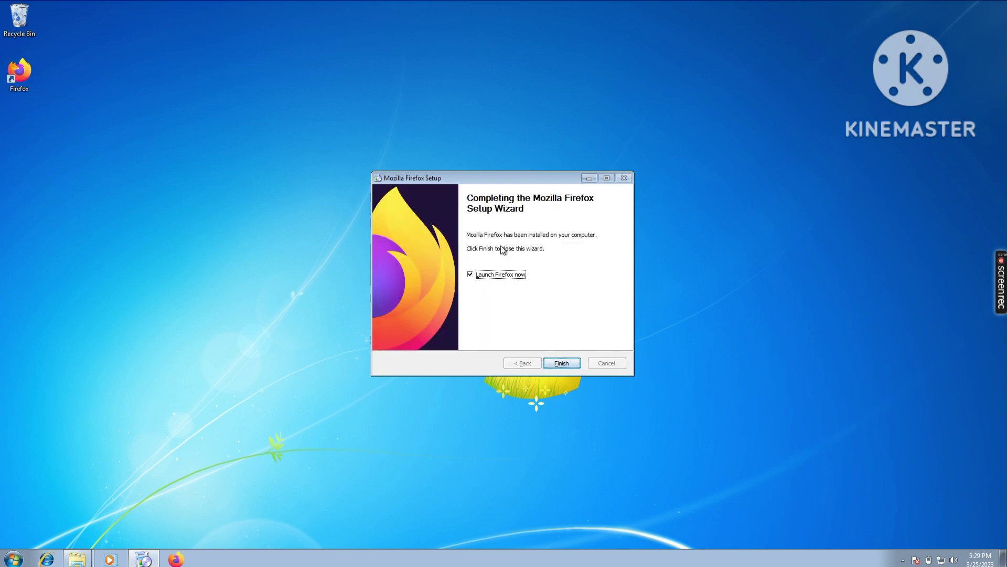
pyautogui.press('Return')
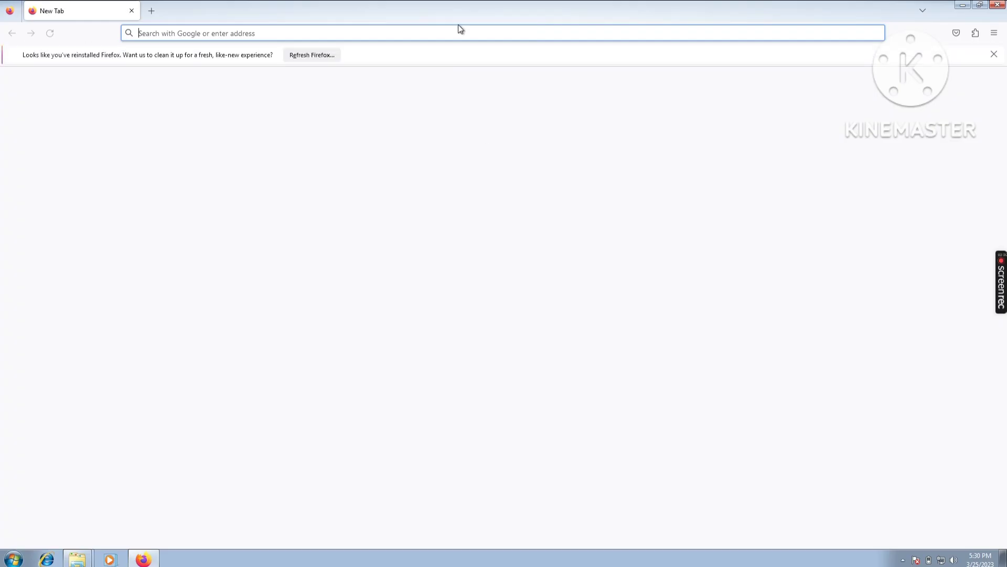
pyautogui.moveTo(458, 22); pyautogui.dragTo(493, 49)
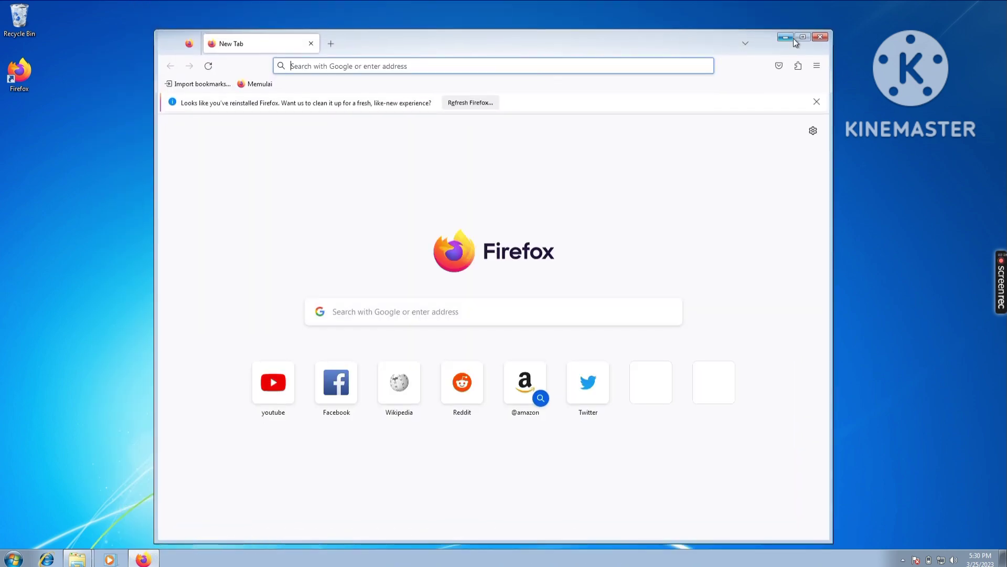
pyautogui.click(819, 38)
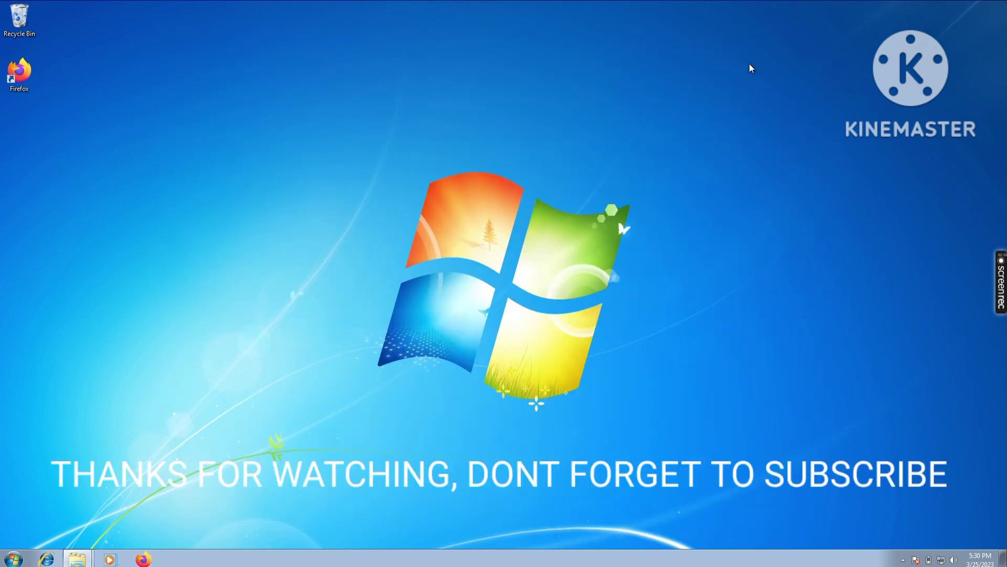